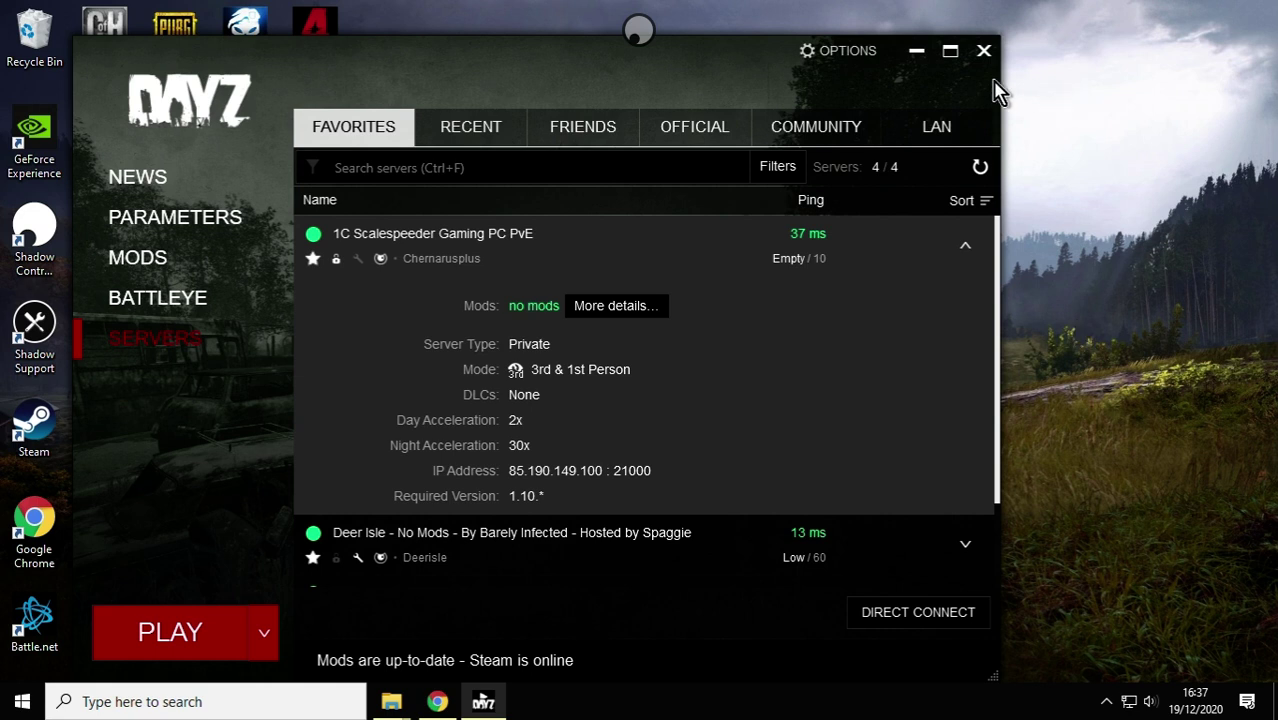
Minimize the DayZ launcher and bring back the DayZCommunityOfflineMode GitHub page in Chrome.
click(916, 50)
click(437, 701)
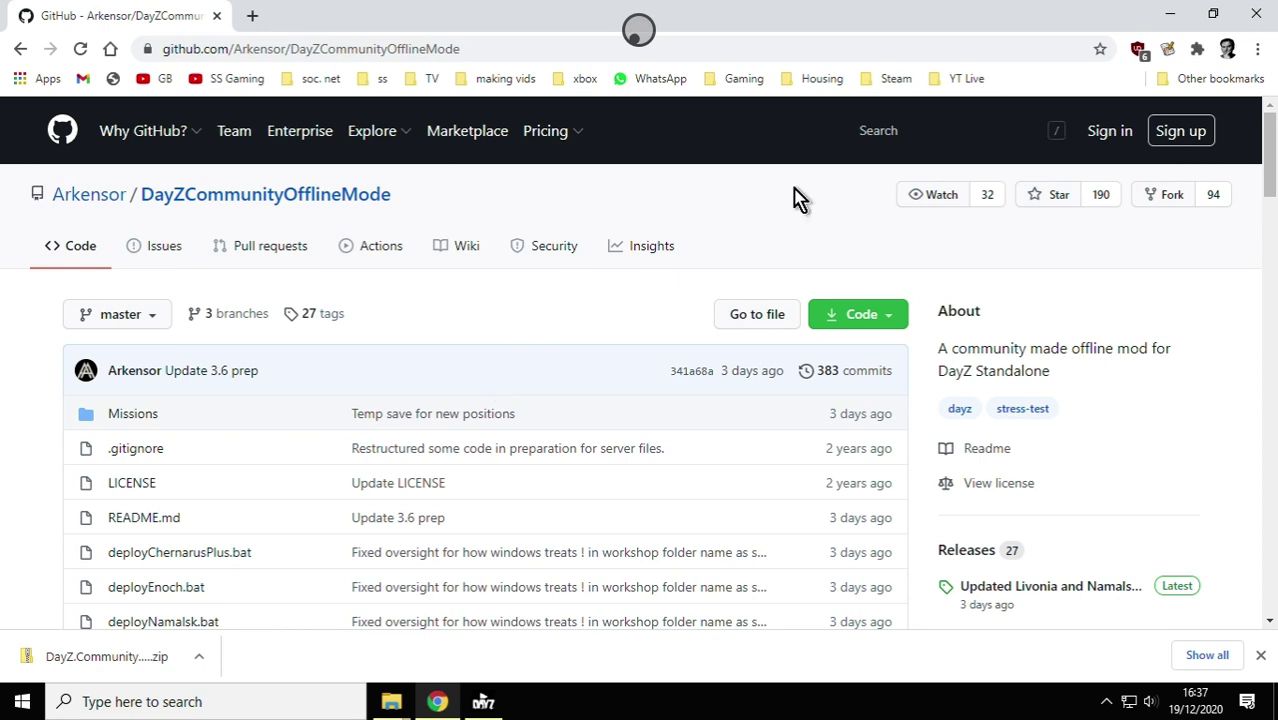
Scroll the repository README to the Installation steps about placing the Missions folder.
click(1170, 14)
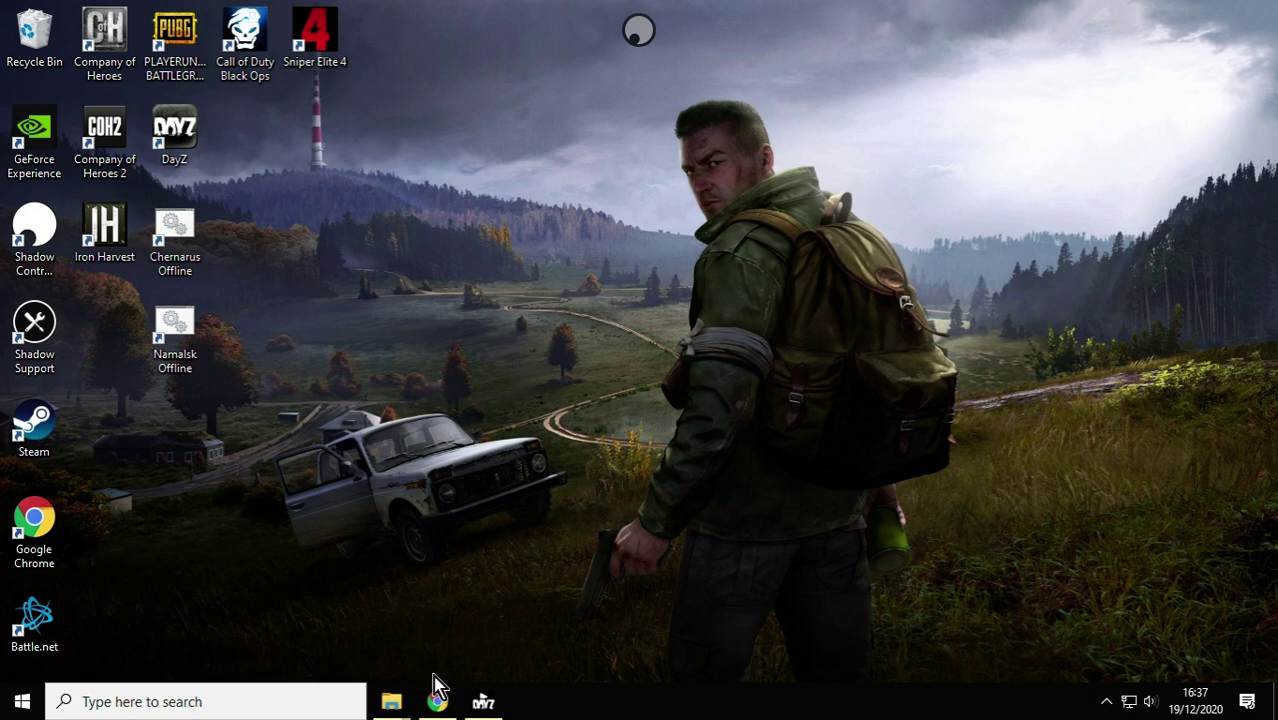
click(445, 705)
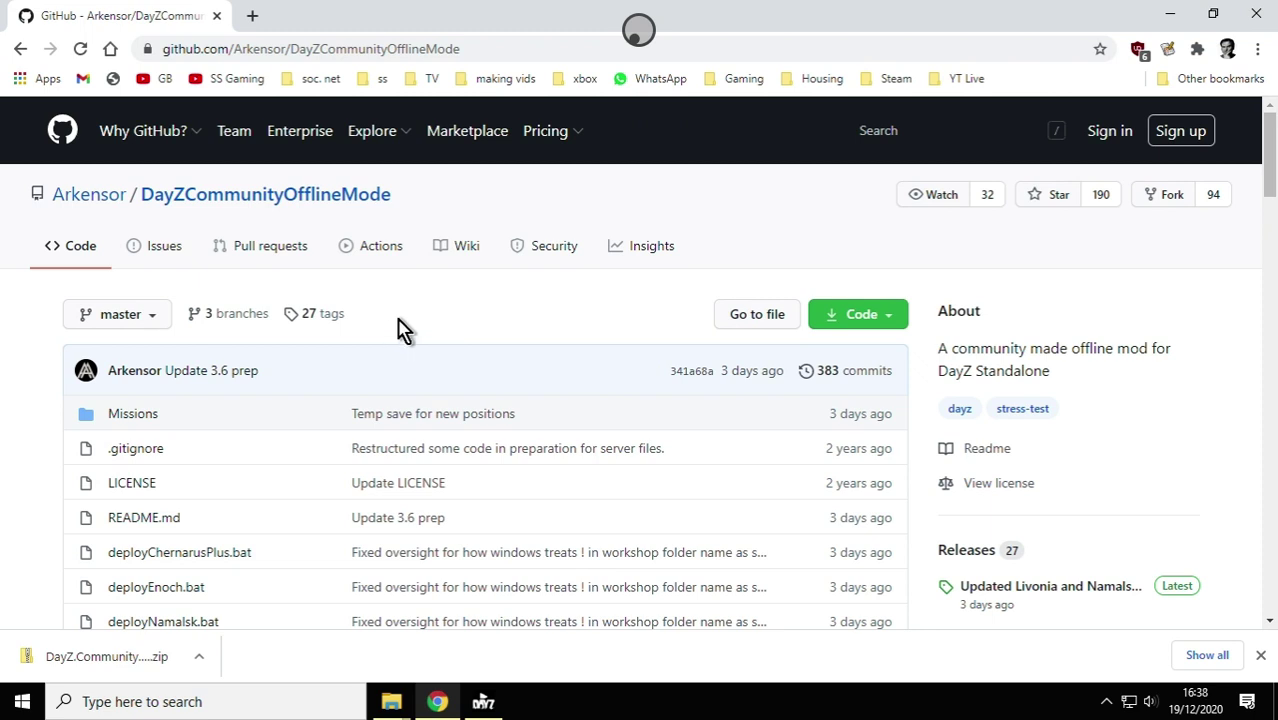
scroll(400, 328, down, 5)
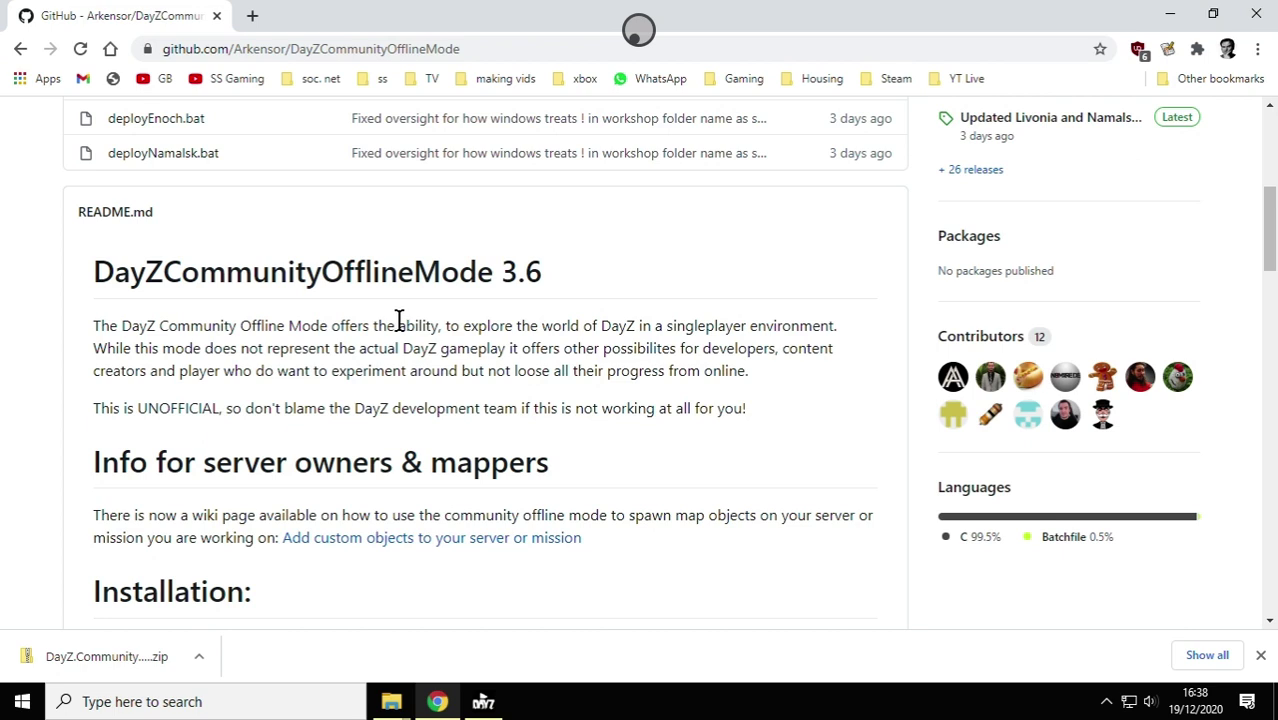
scroll(398, 320, down, 4)
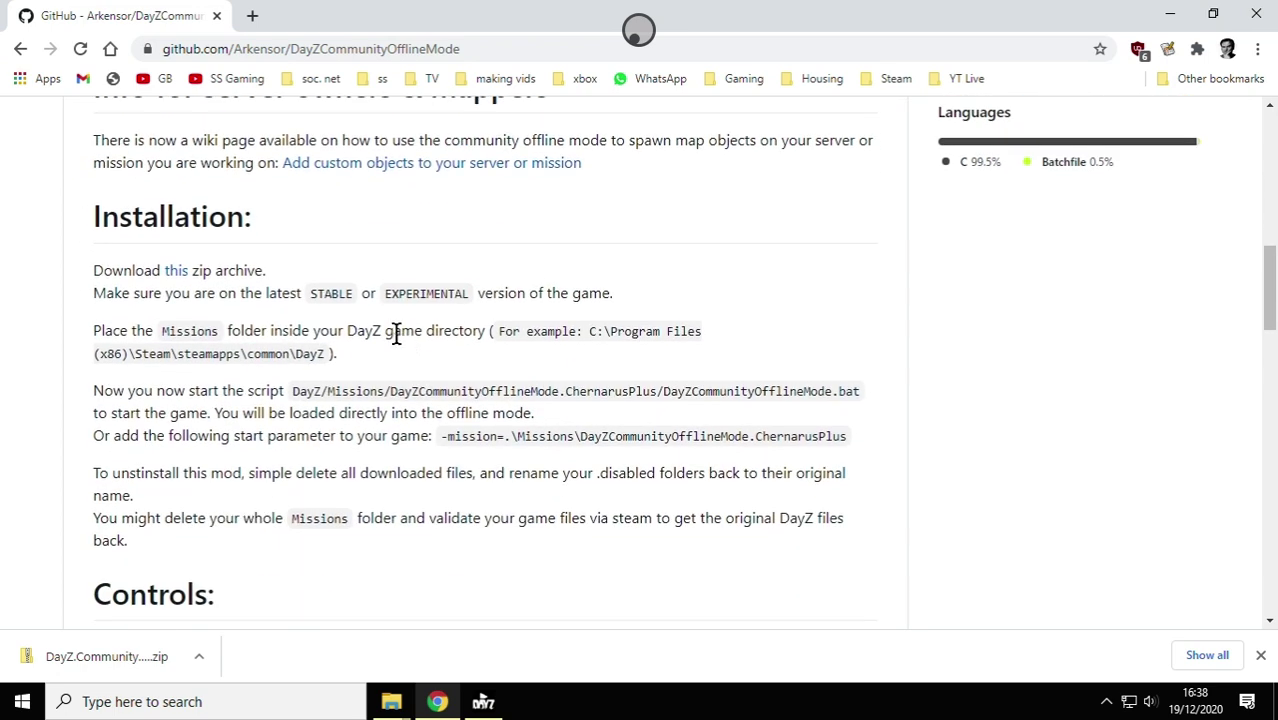
scroll(396, 334, up, 2)
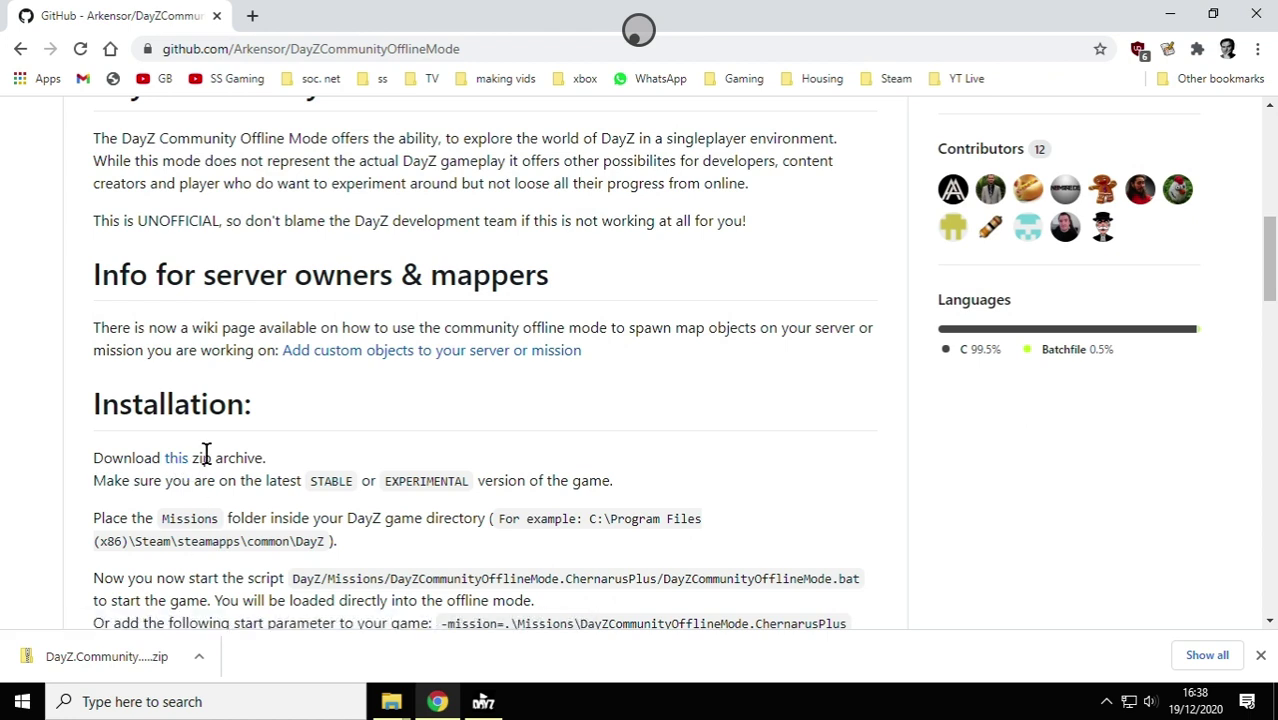
In the 'dayoffline mode files' window, open DayZ.Community.OfflineMode\Missions.
click(391, 703)
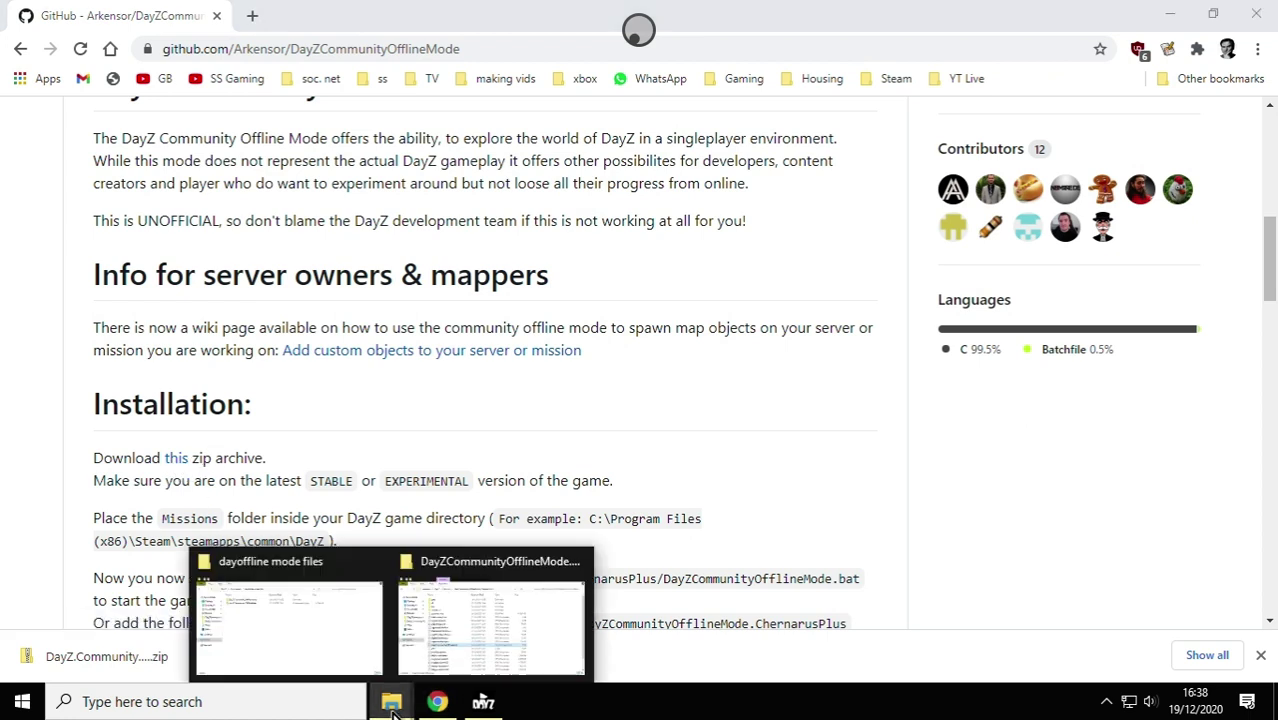
click(328, 626)
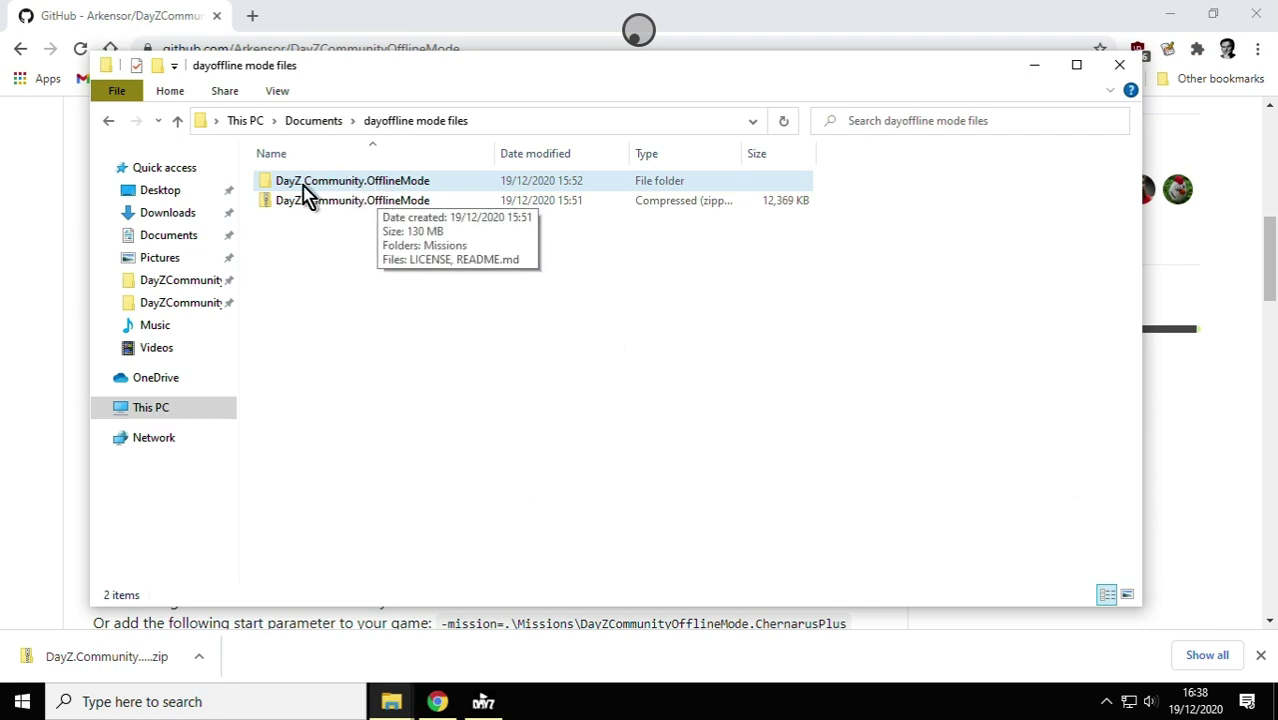
double_click(358, 184)
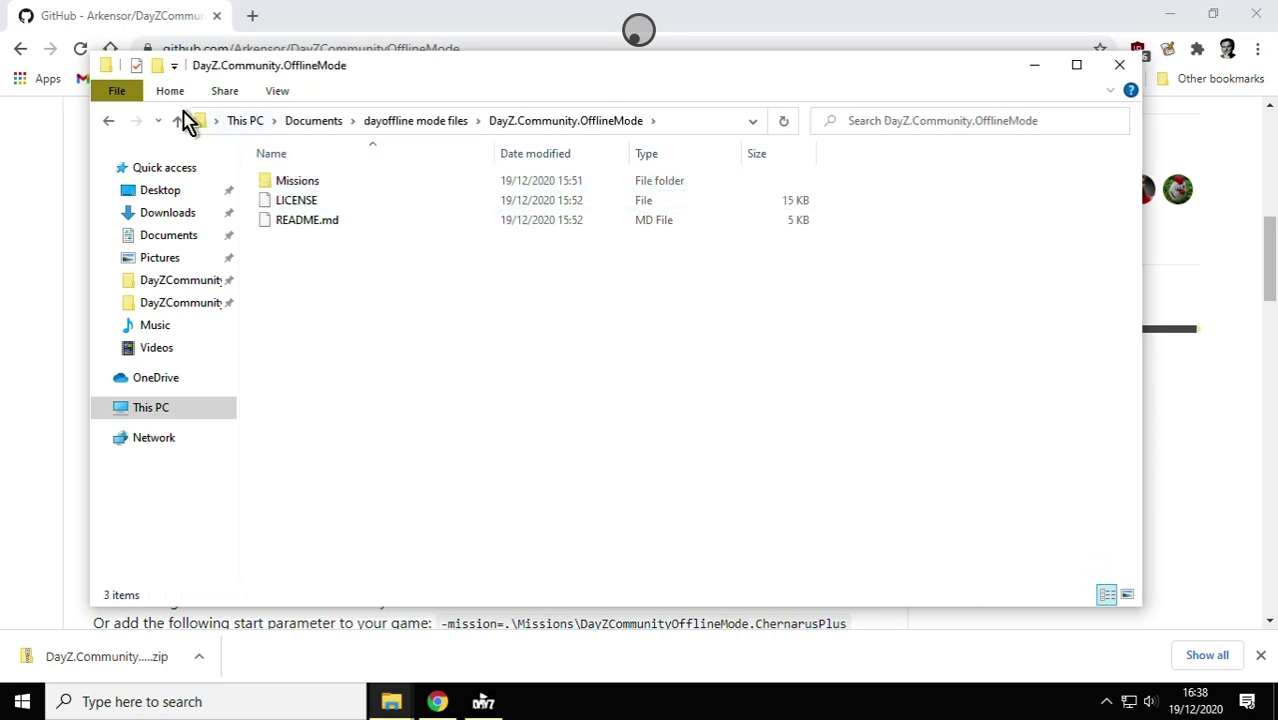
double_click(285, 184)
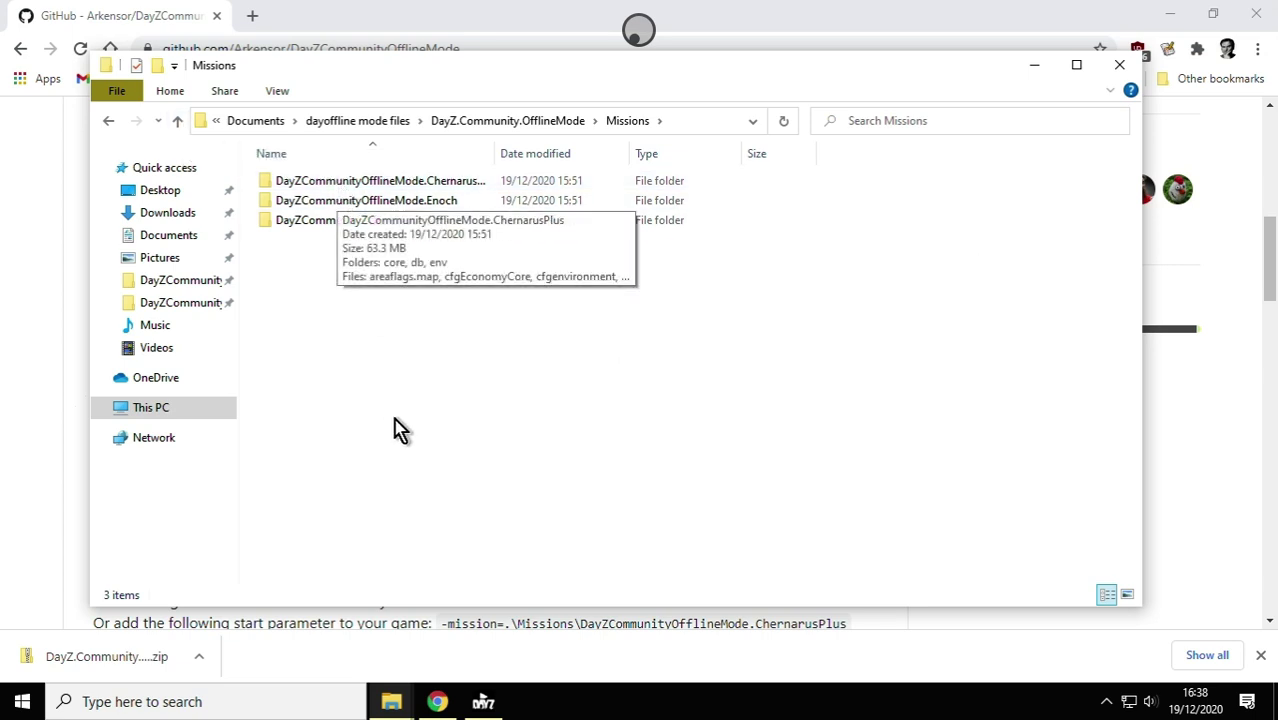
mouse_move(405, 708)
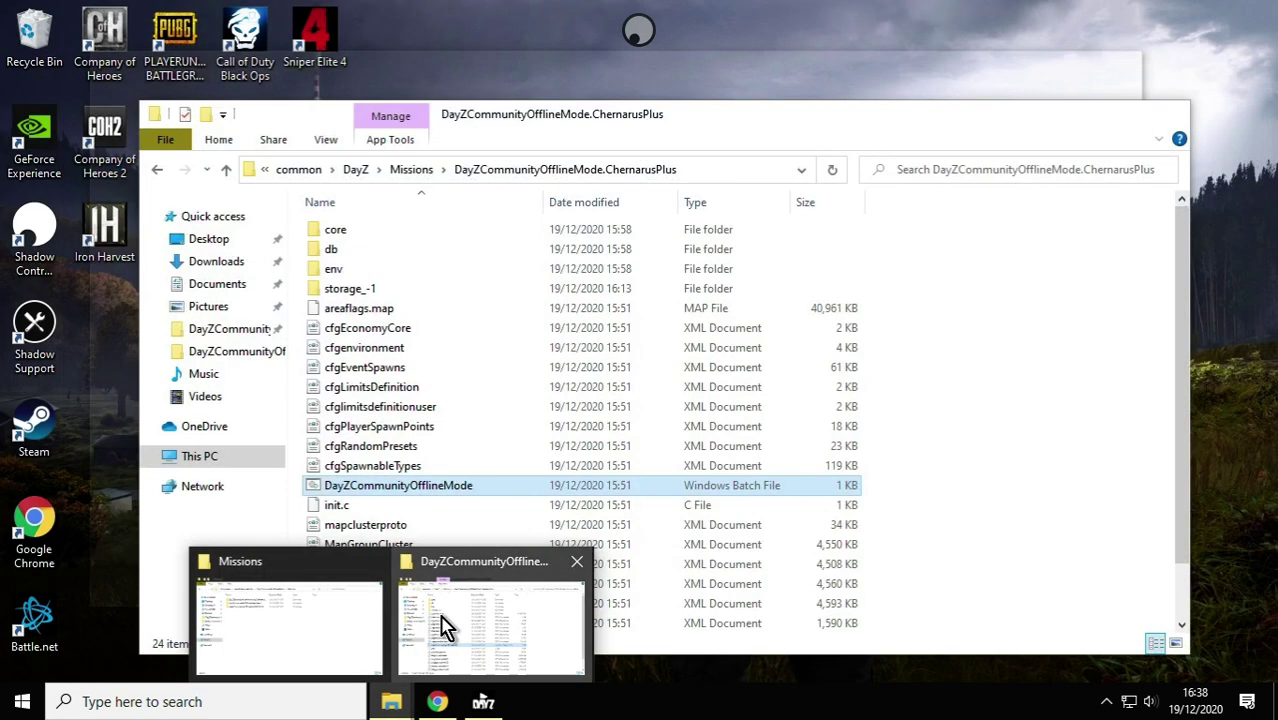
Maximize Explorer and browse from This PC to C:\Program Files (x86)\Steam\steamapps\common\DayZ.
click(442, 620)
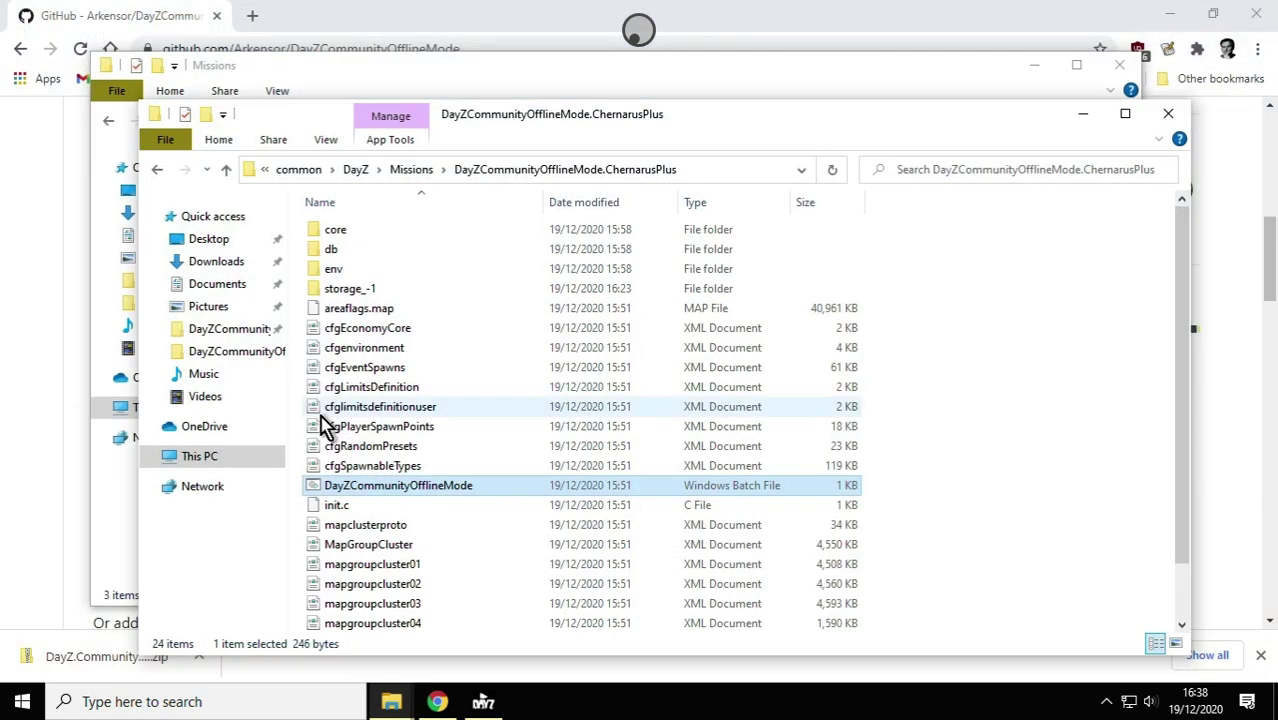
click(203, 458)
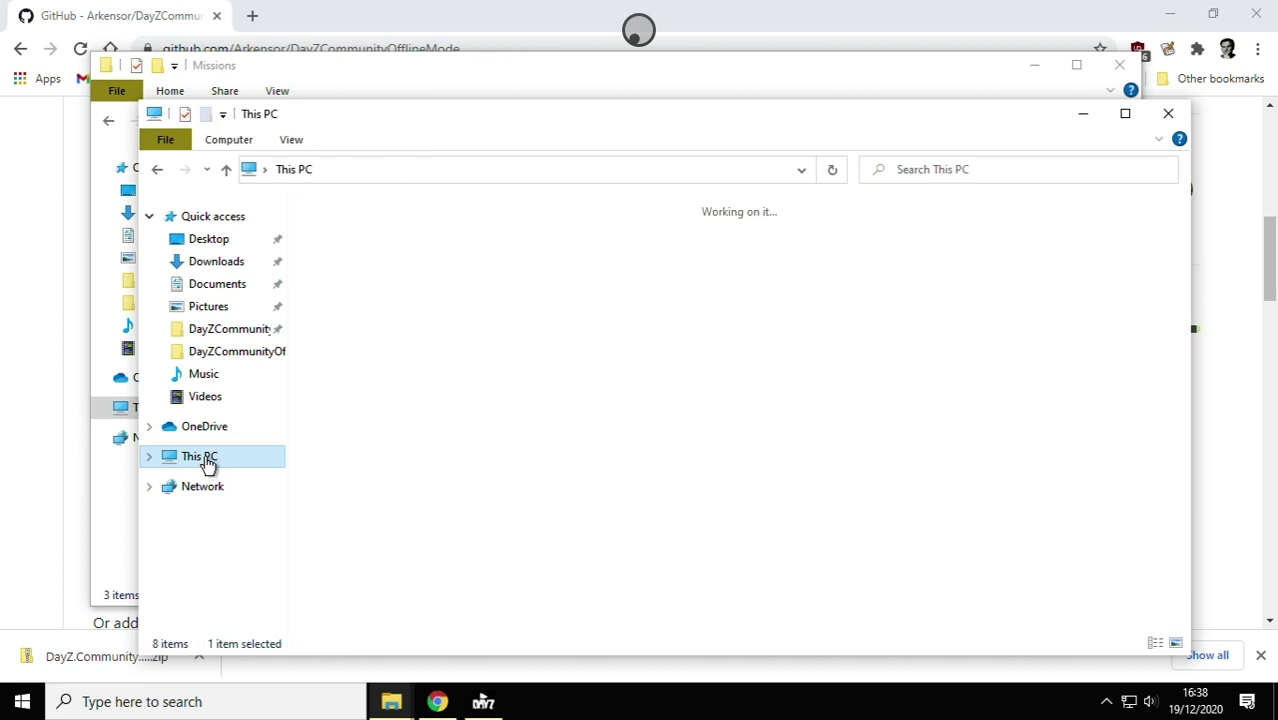
click(1125, 113)
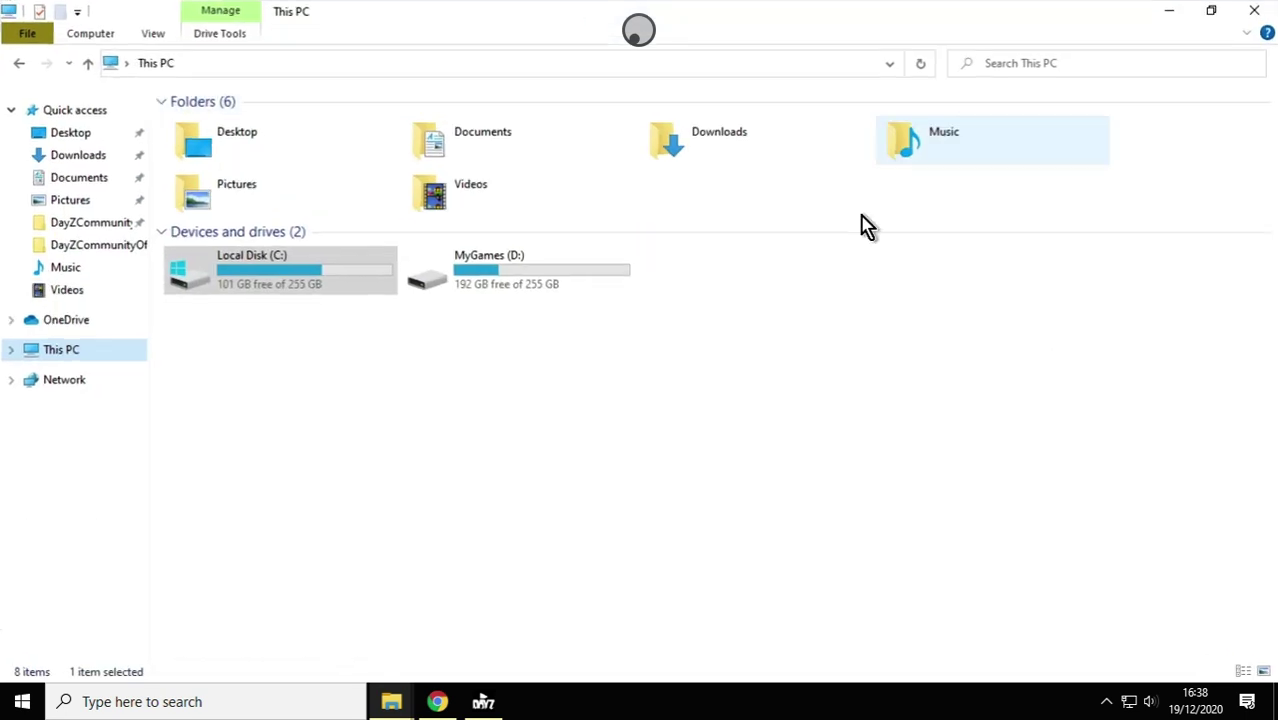
double_click(240, 280)
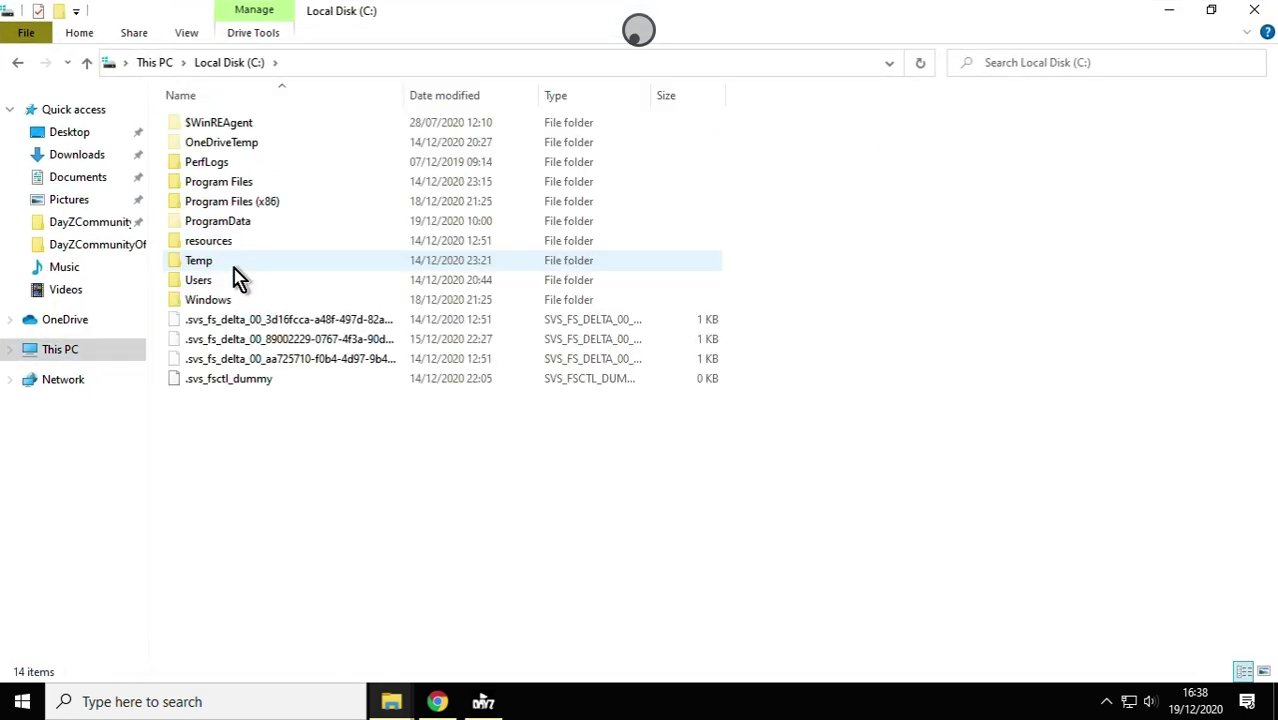
double_click(235, 205)
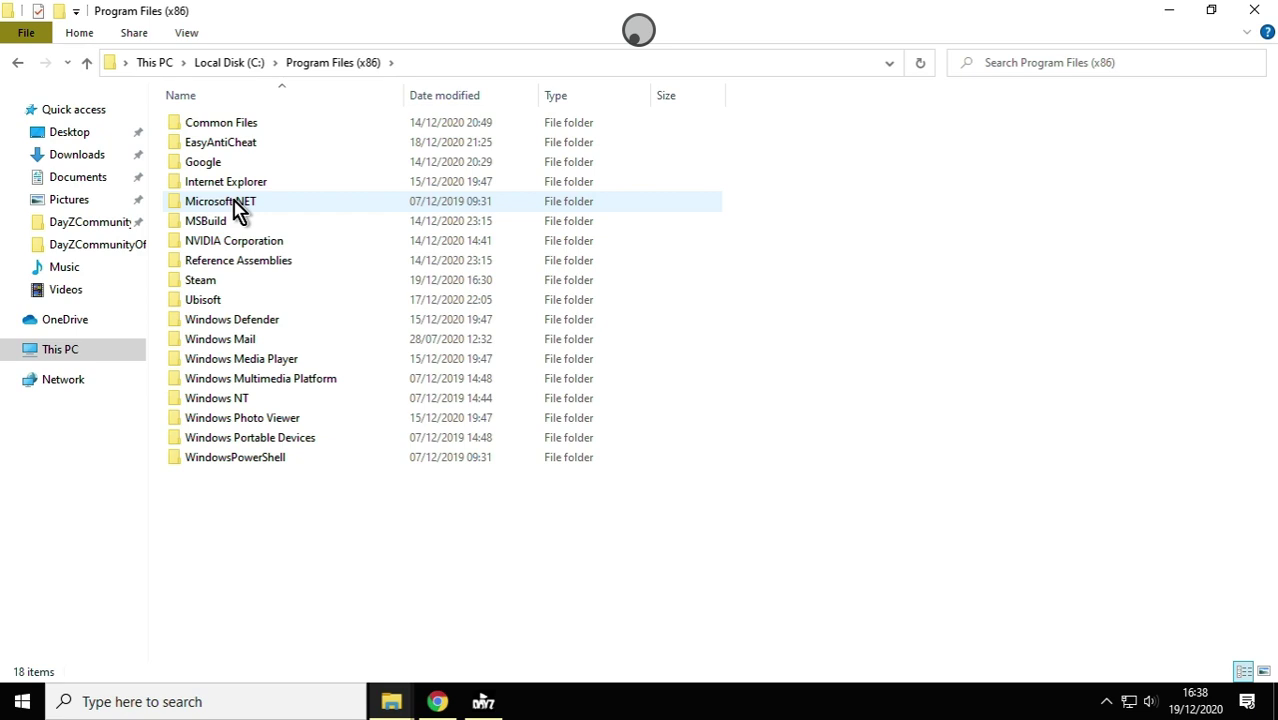
double_click(228, 284)
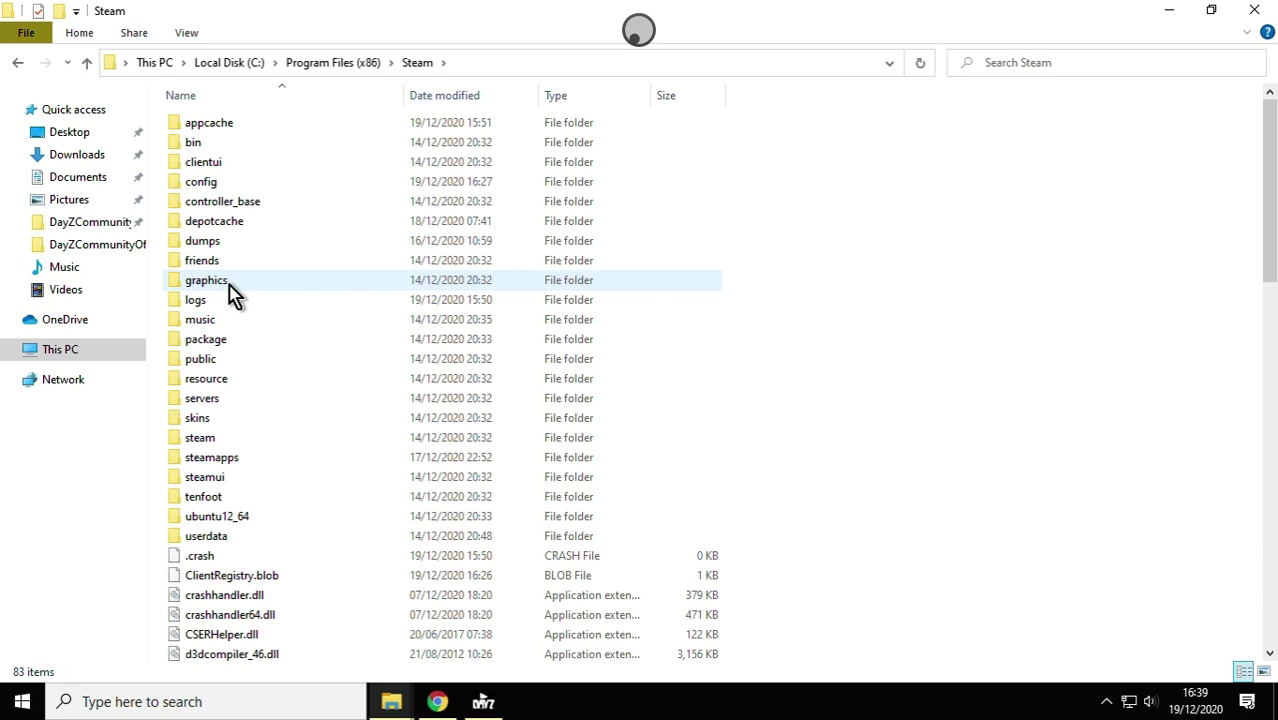
double_click(224, 467)
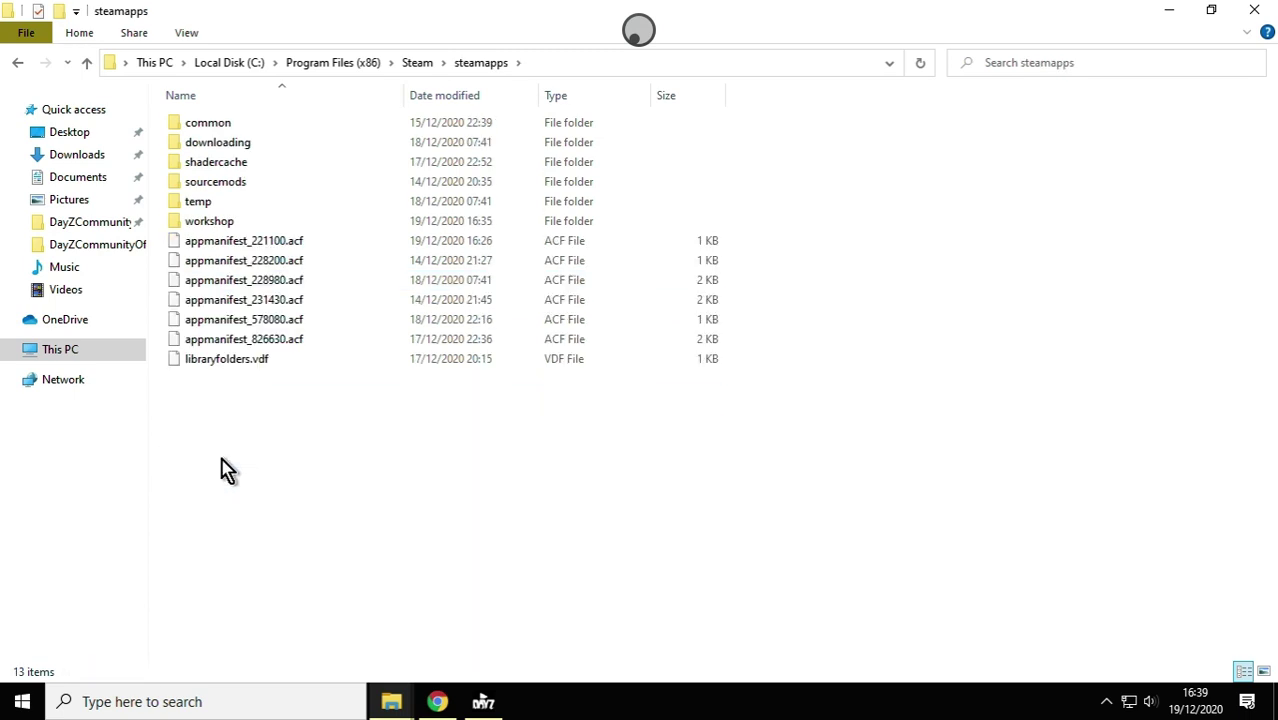
double_click(230, 123)
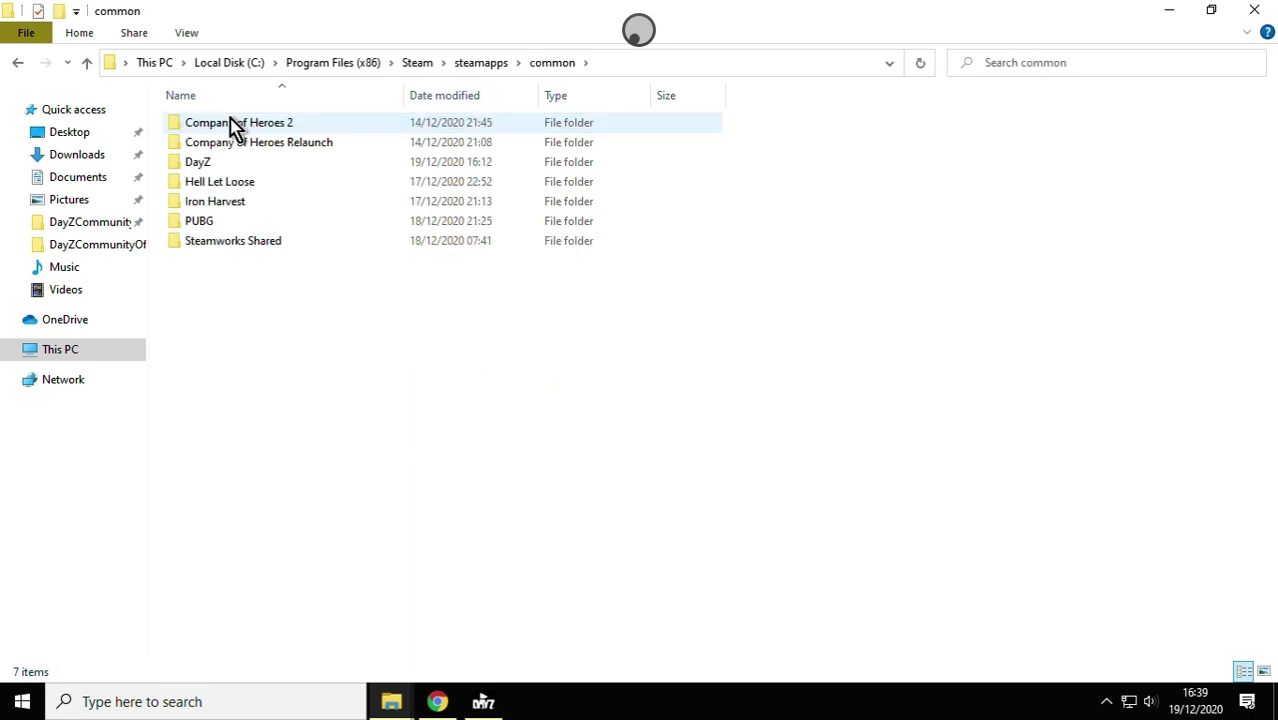
double_click(200, 162)
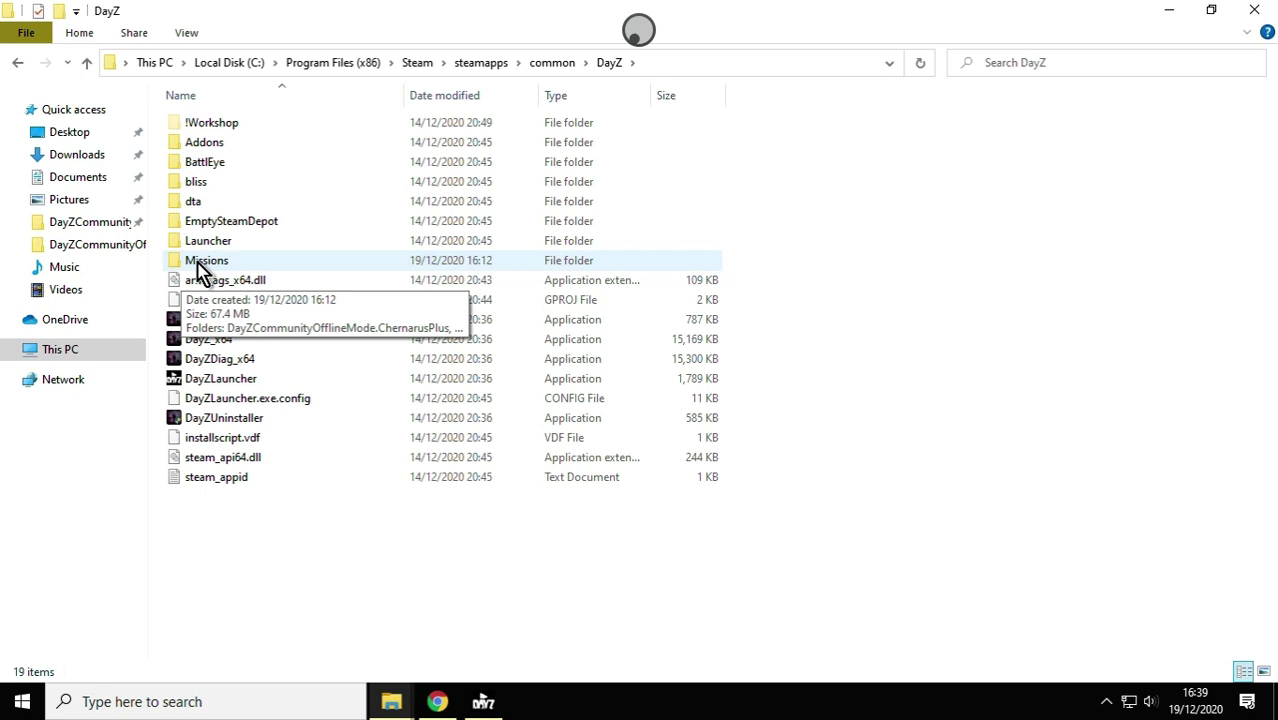
right_click(232, 602)
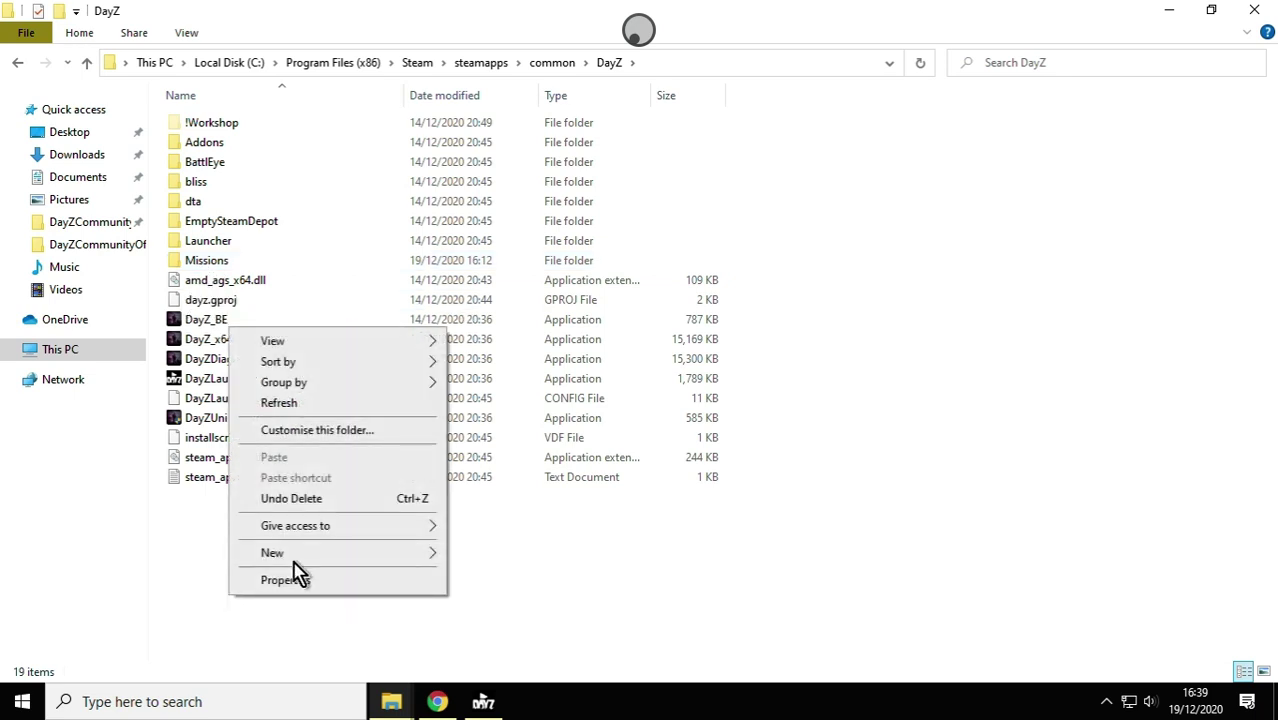
mouse_move(298, 552)
click(517, 560)
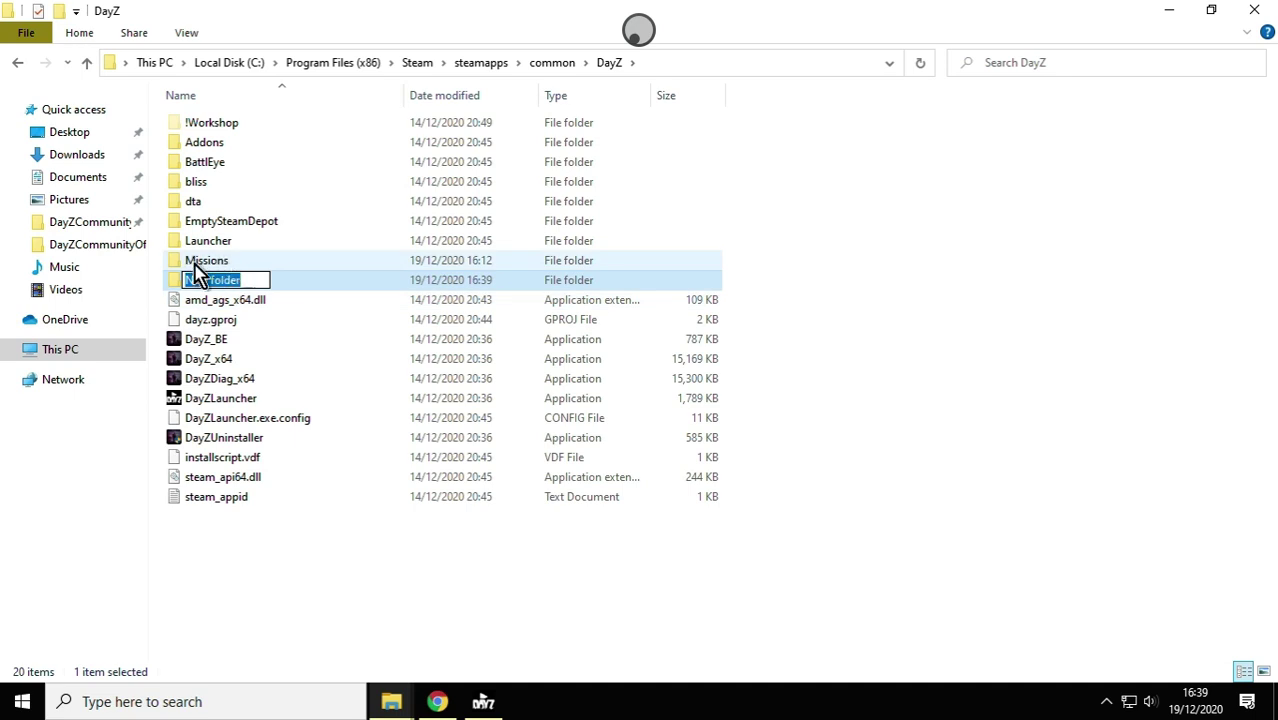
click(284, 562)
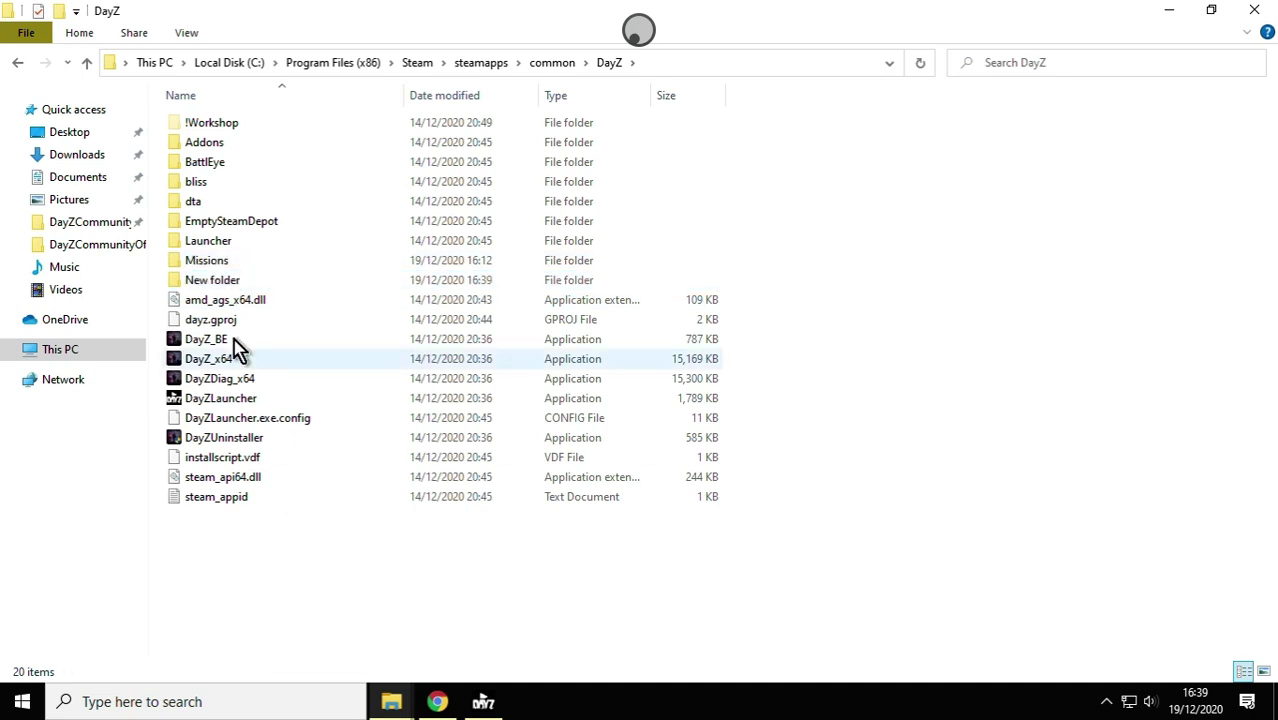
click(226, 290)
key(Delete)
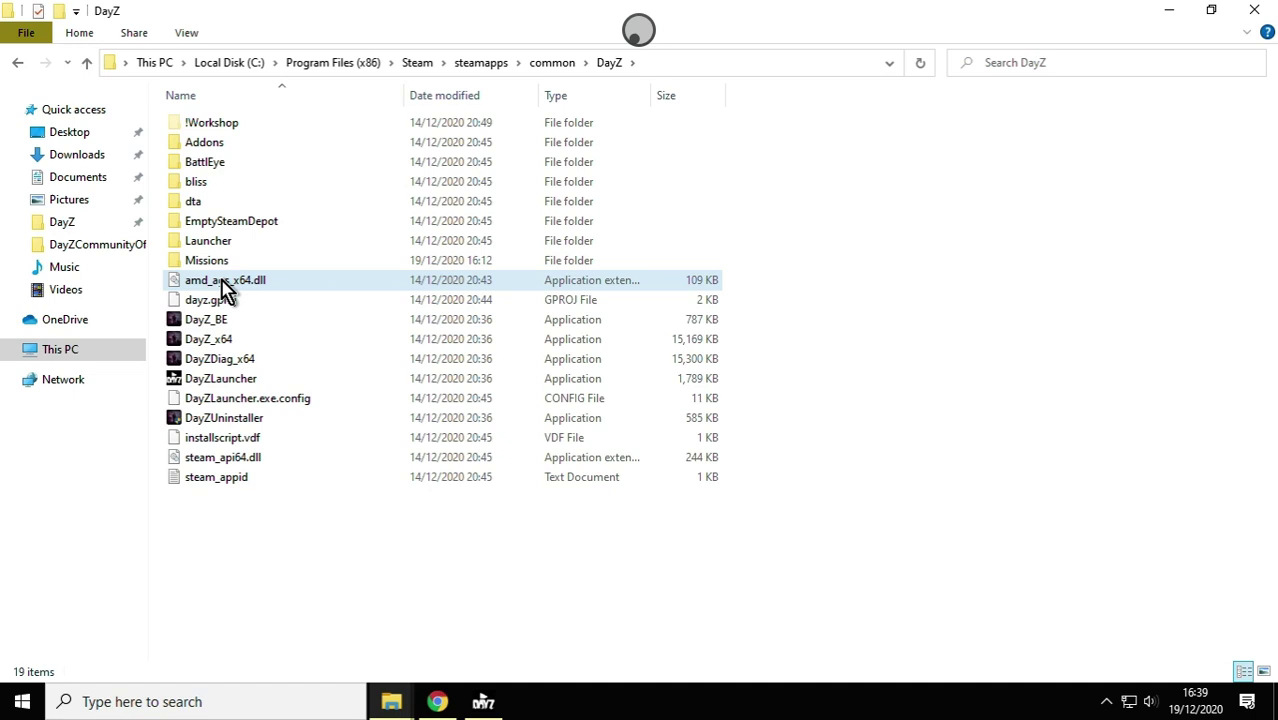
Switch to the downloaded Missions folder window.
click(395, 703)
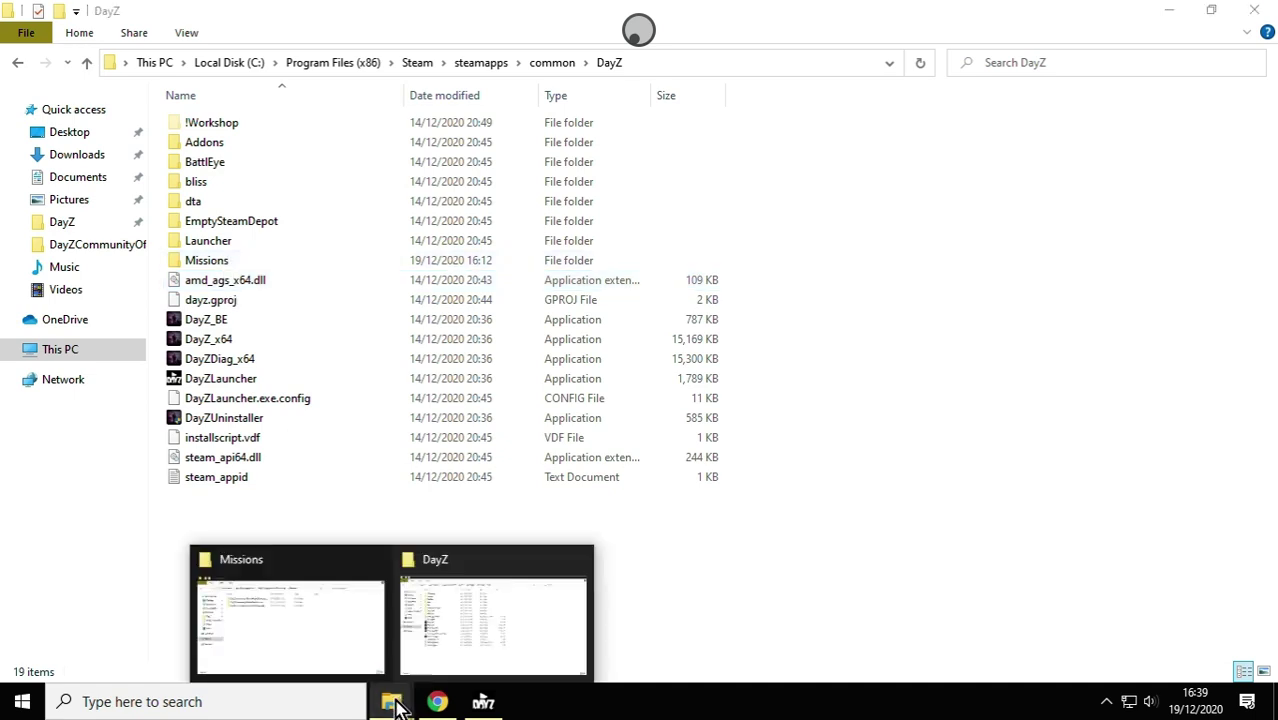
click(338, 640)
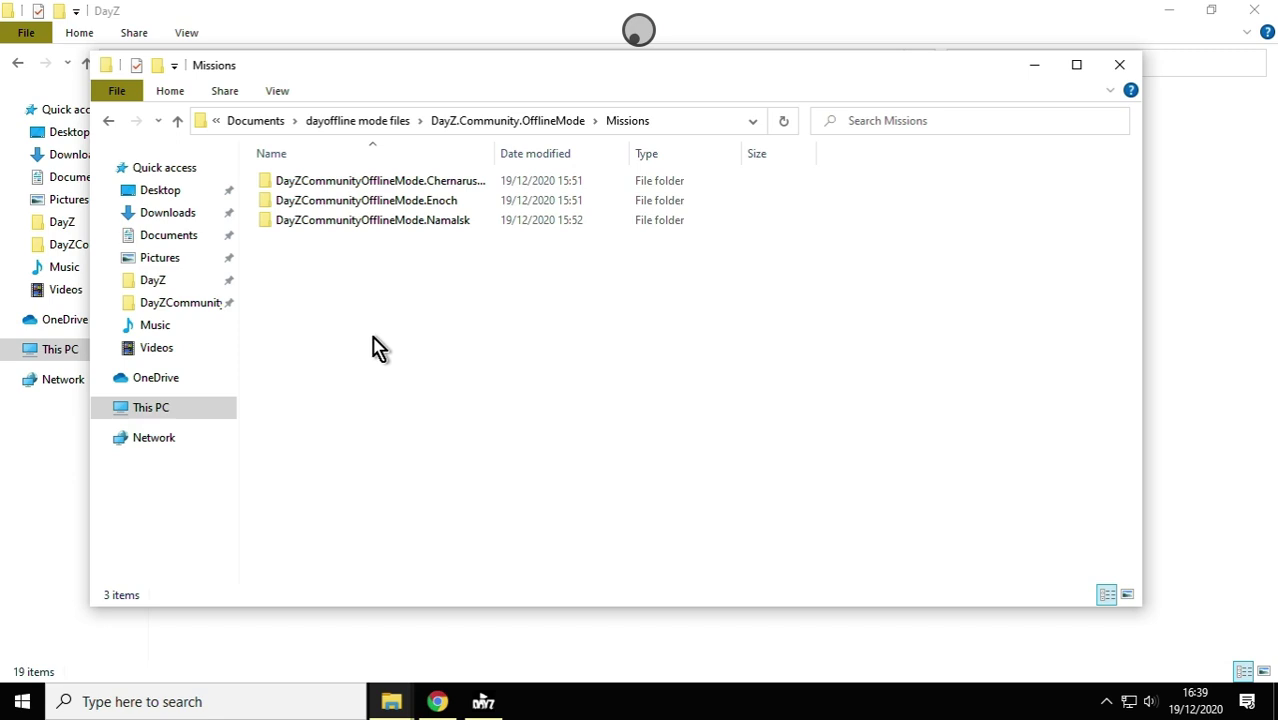
right_click(380, 187)
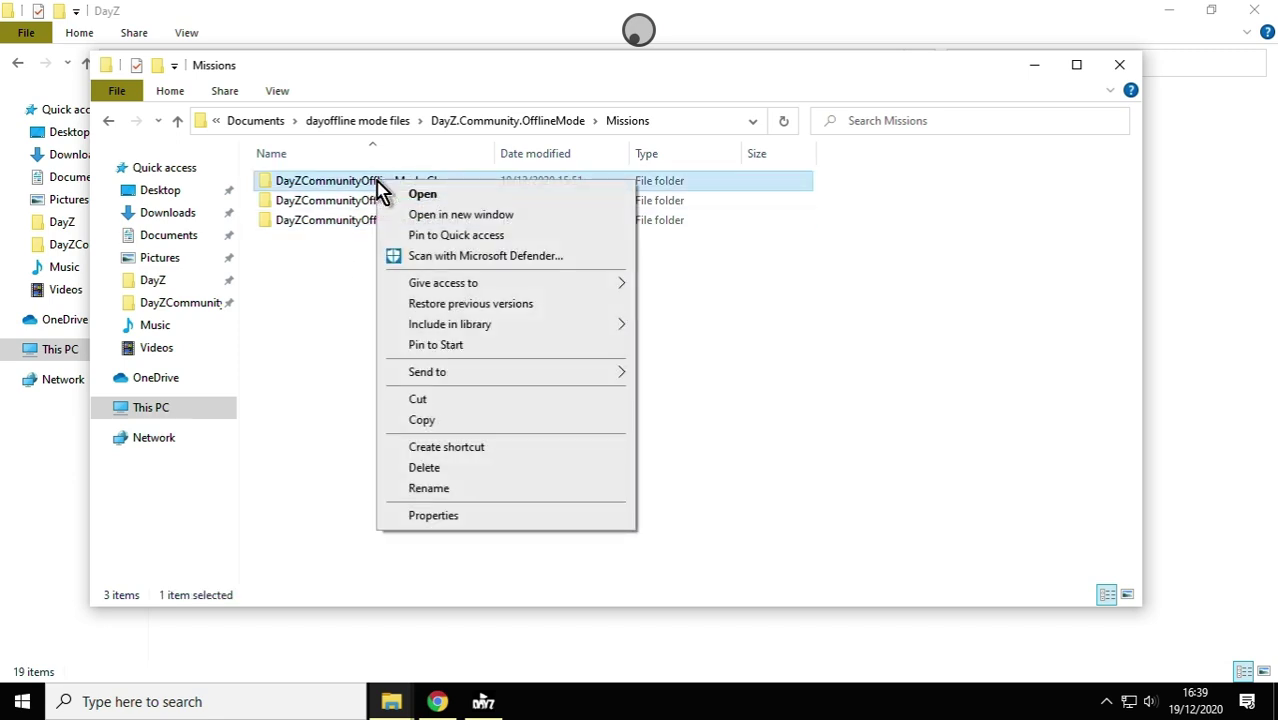
click(318, 262)
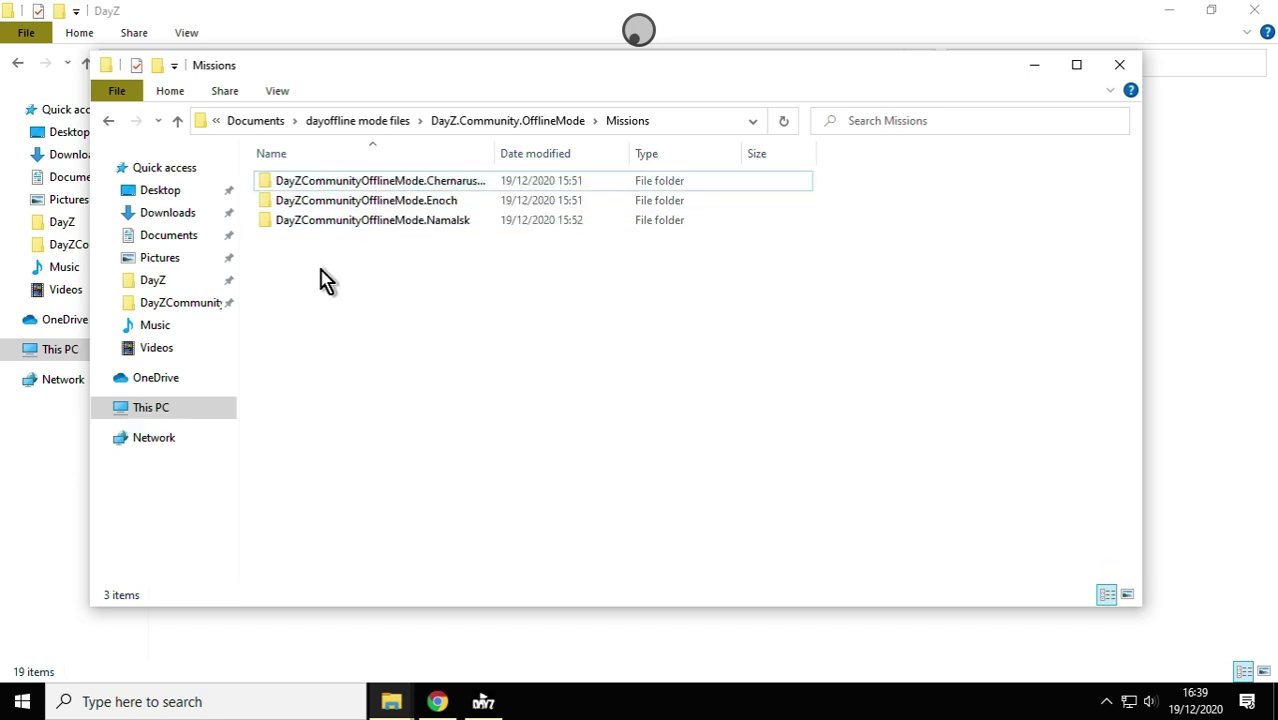
Copy the Chernarus, Enoch and Namalsk mission folders, then return to the DayZ folder window.
click(337, 188)
ctrl+click(337, 202)
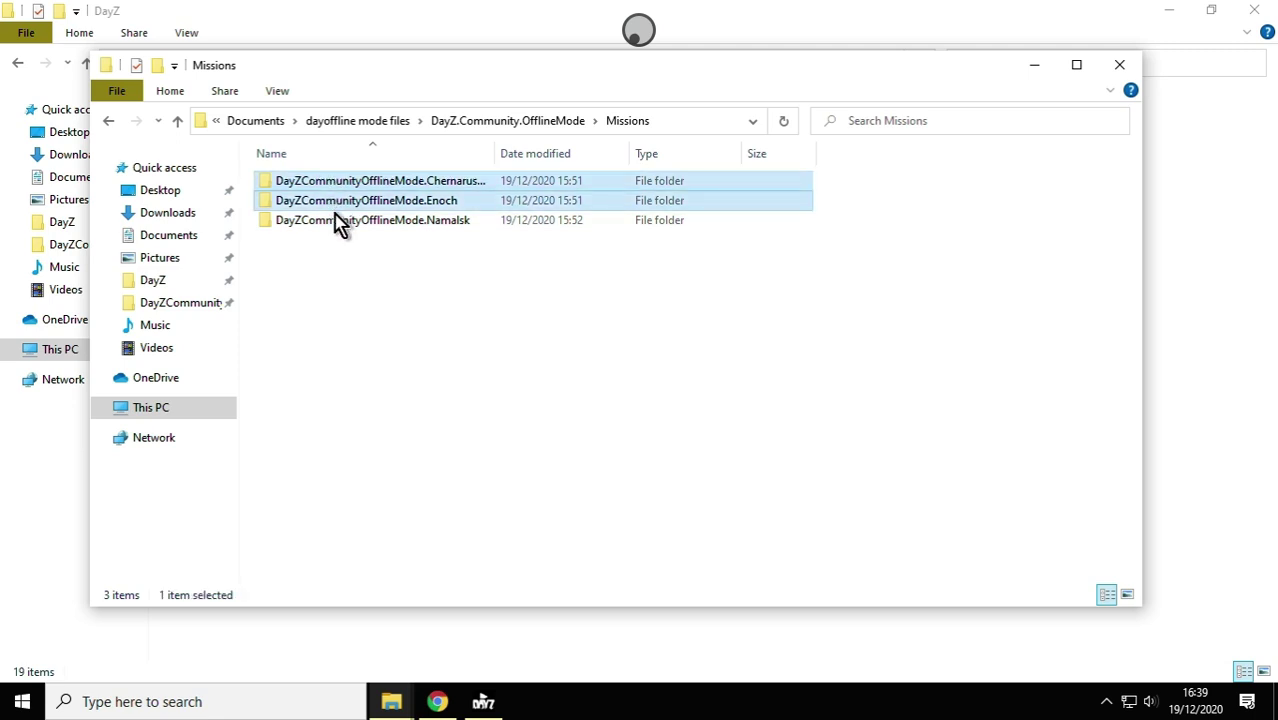
ctrl+click(338, 224)
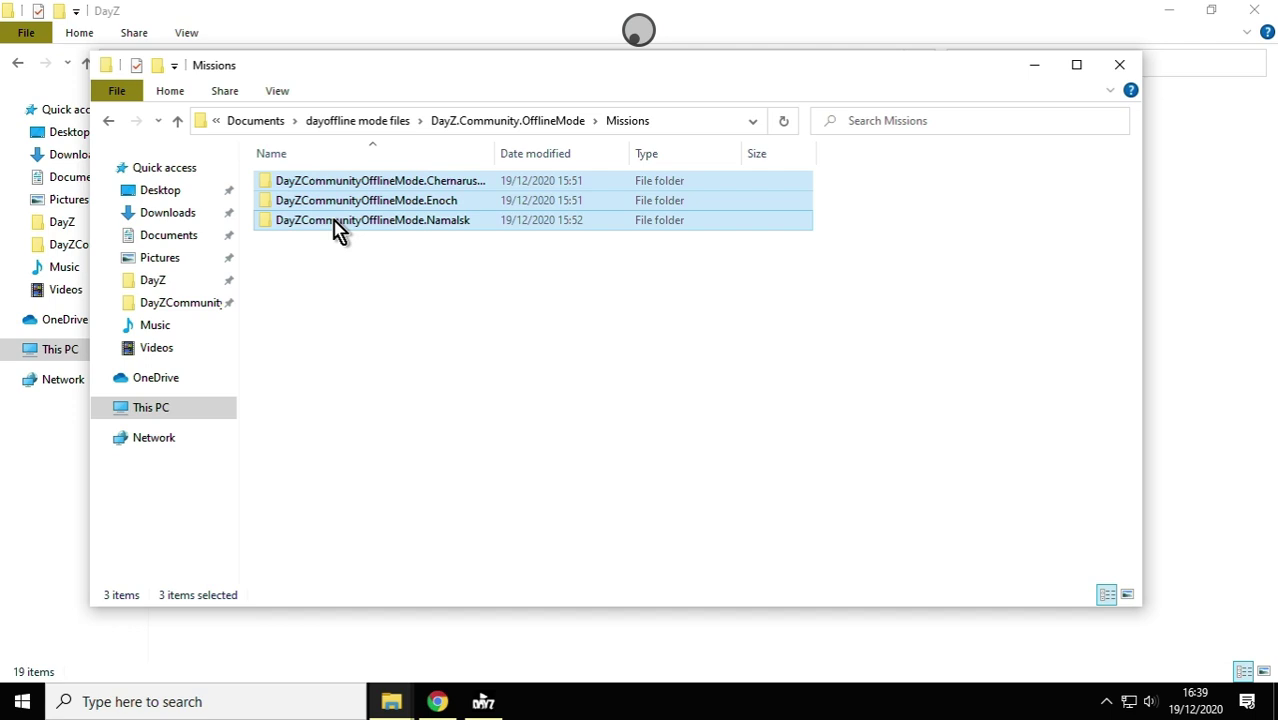
right_click(338, 224)
click(410, 407)
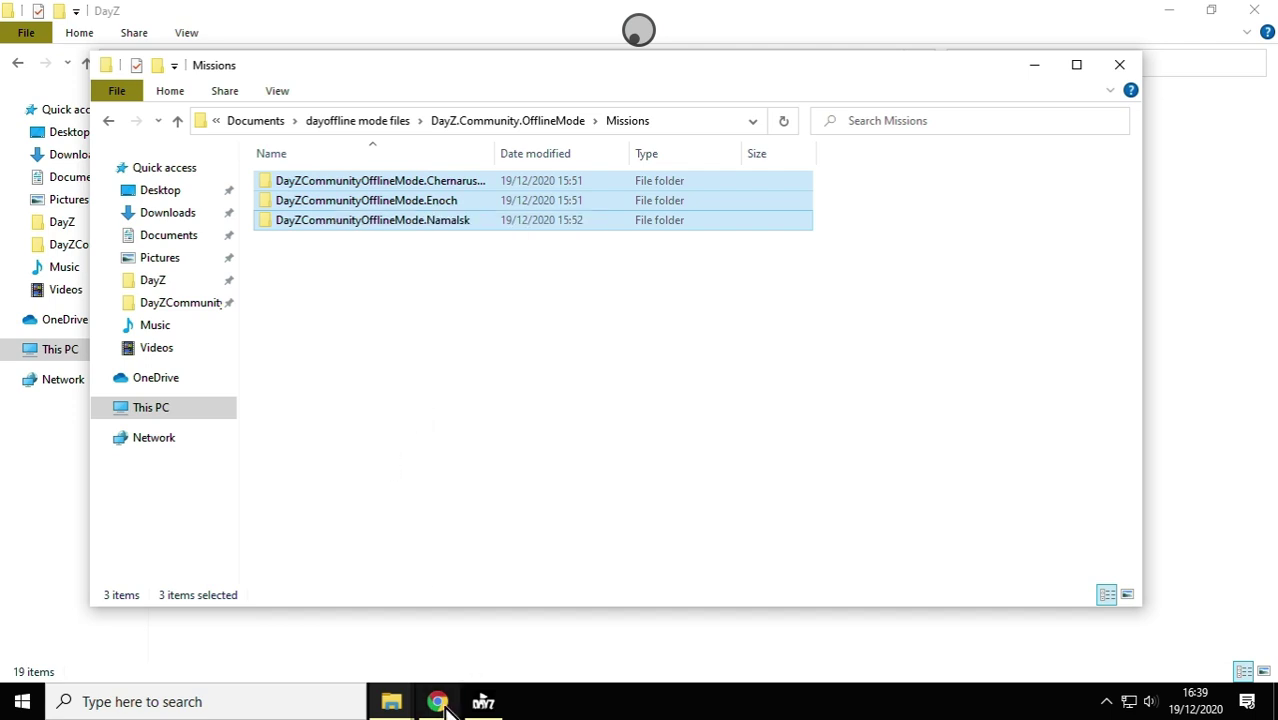
mouse_move(391, 701)
click(431, 626)
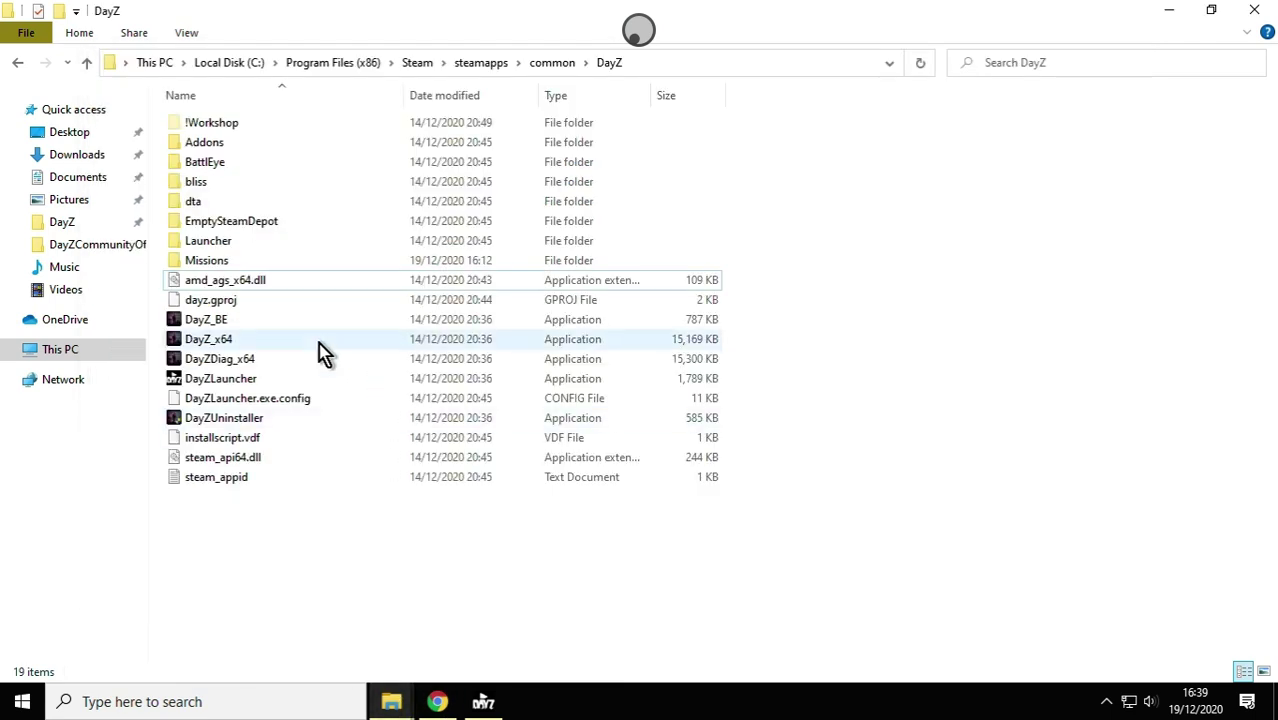
Open the DayZ game's Missions folder.
double_click(226, 261)
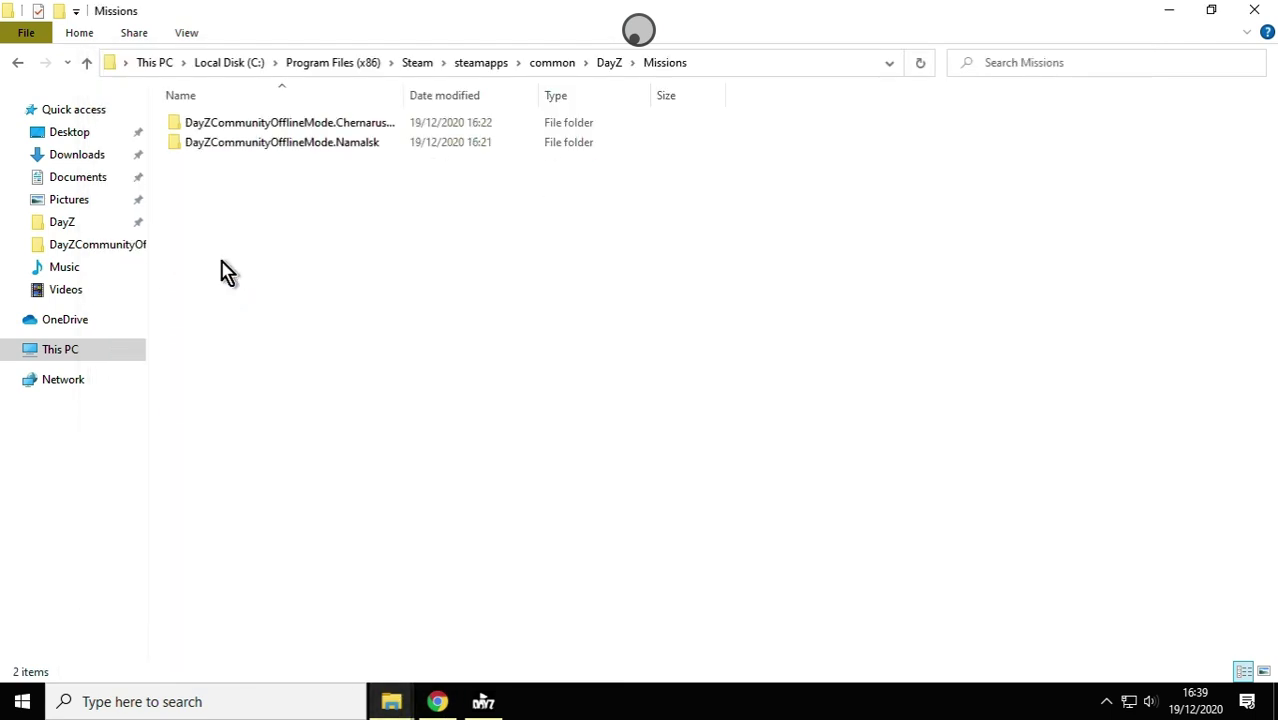
right_click(259, 308)
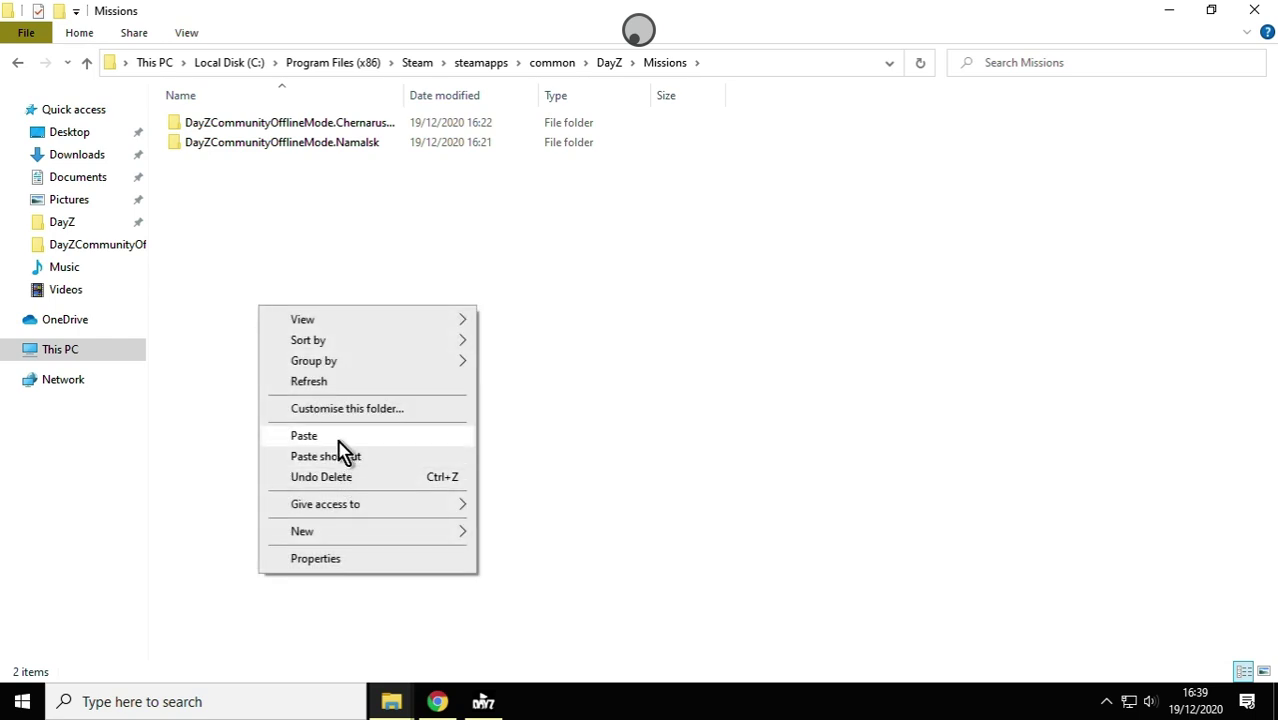
click(640, 276)
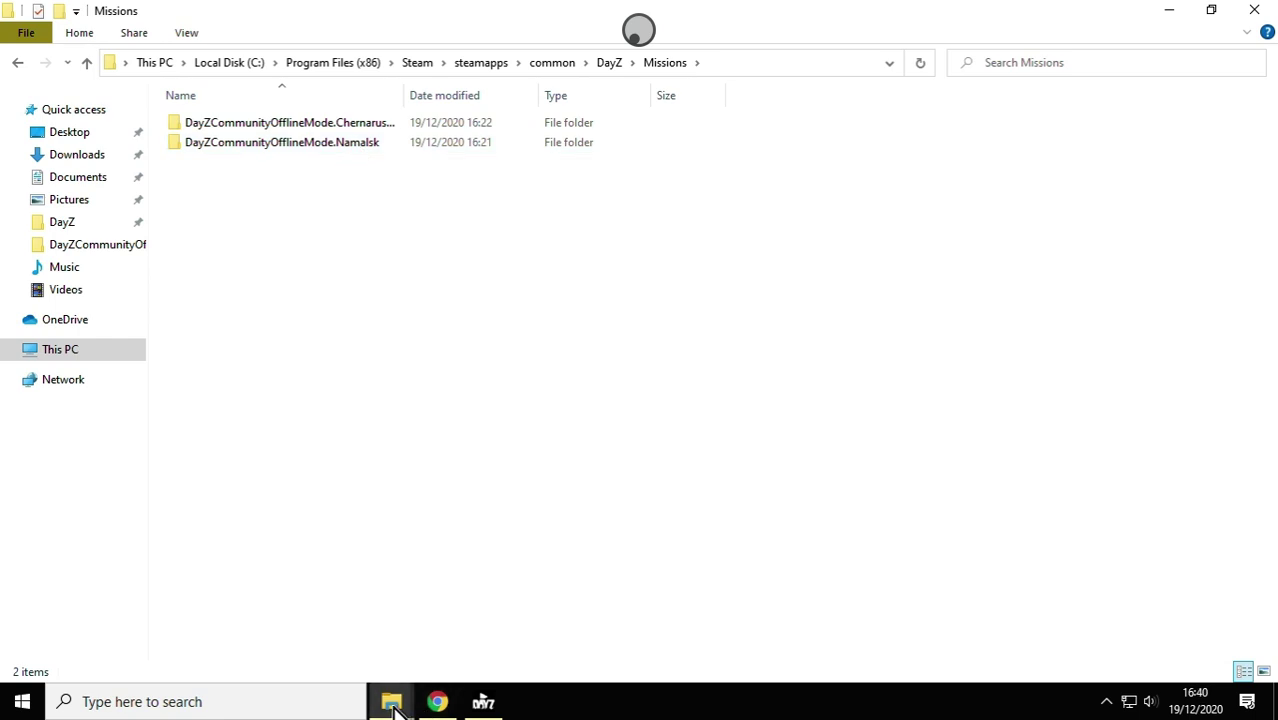
Copy the Enoch mission folder from the download and paste it into the game's Missions folder.
mouse_move(393, 705)
click(451, 616)
click(337, 648)
click(320, 245)
click(351, 208)
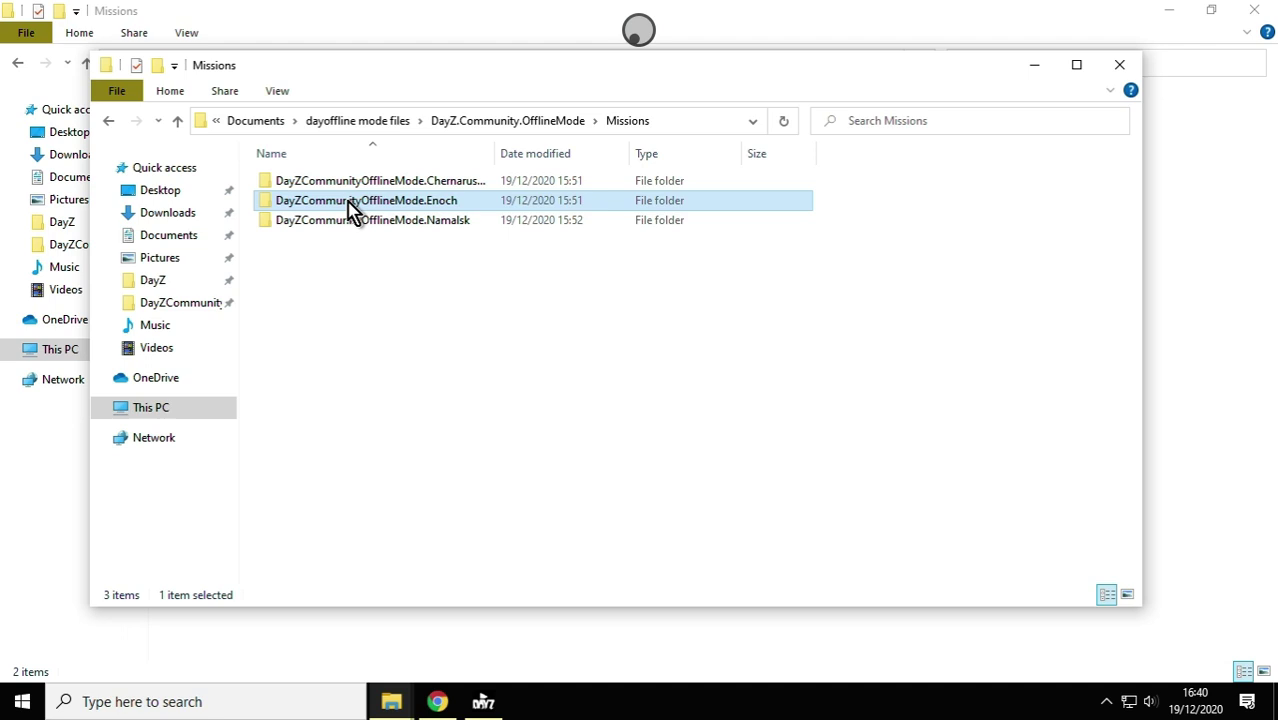
right_click(351, 210)
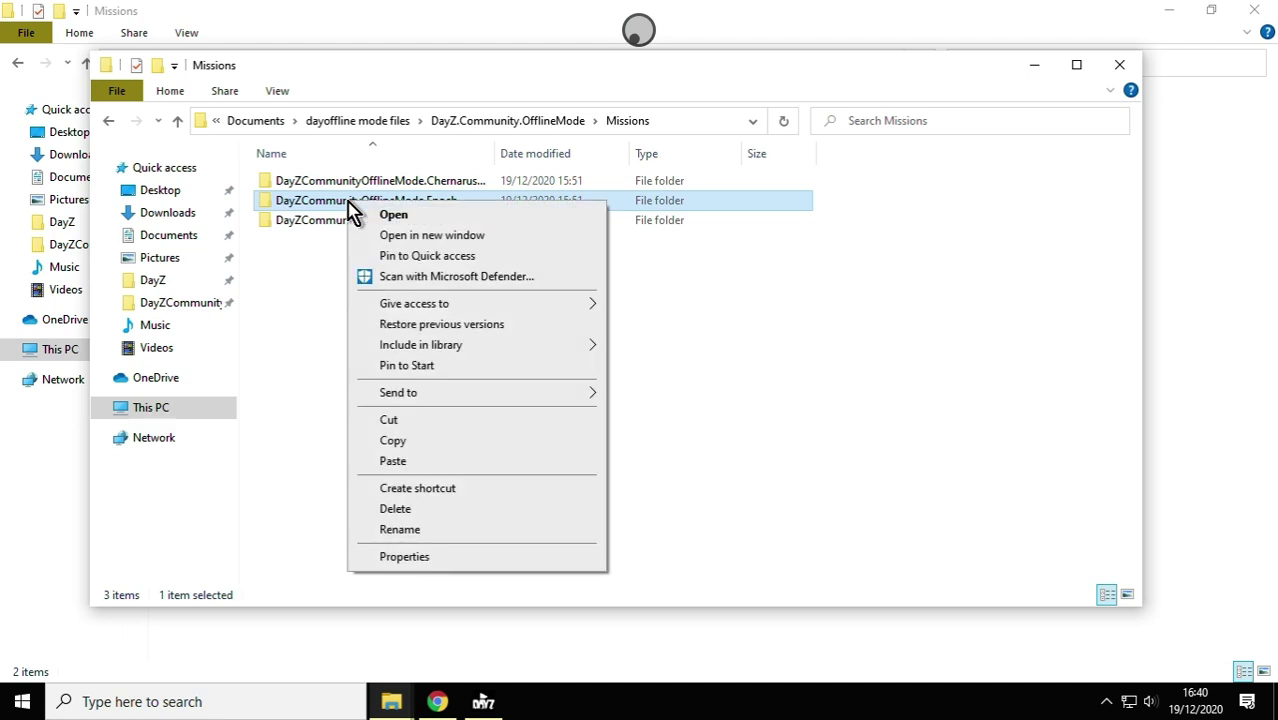
click(424, 445)
mouse_move(391, 700)
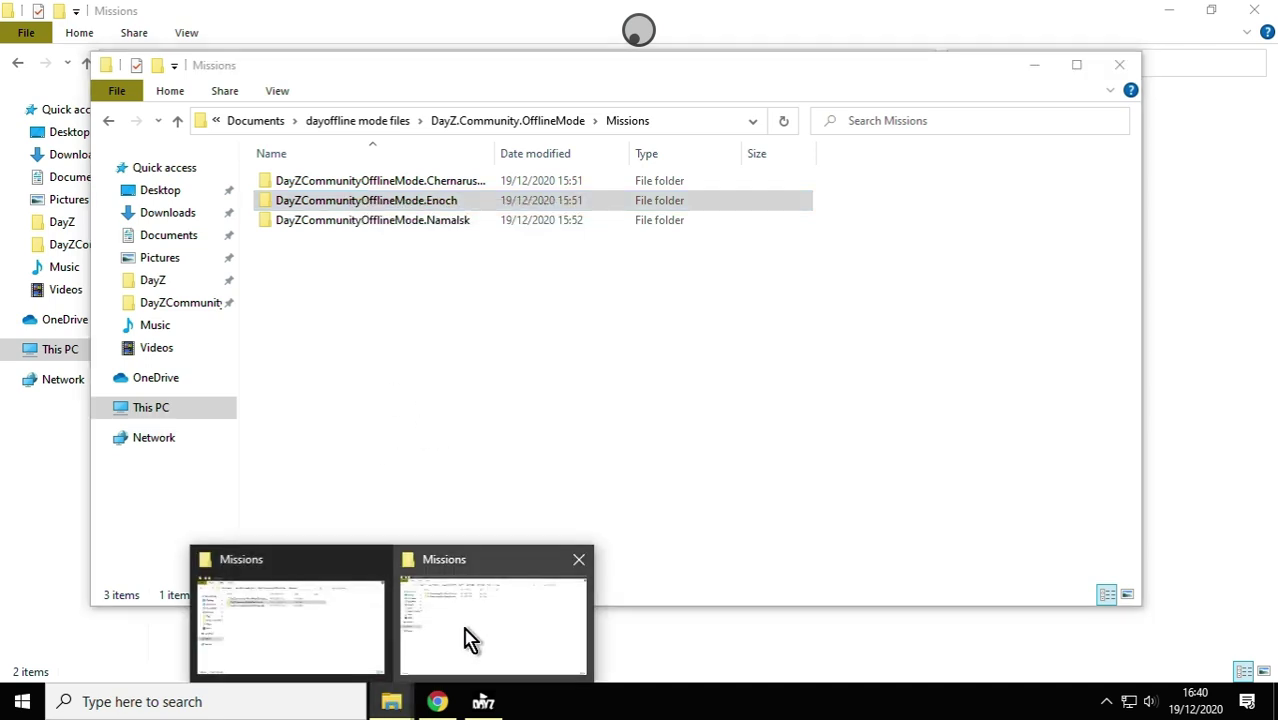
click(471, 639)
right_click(342, 258)
click(405, 387)
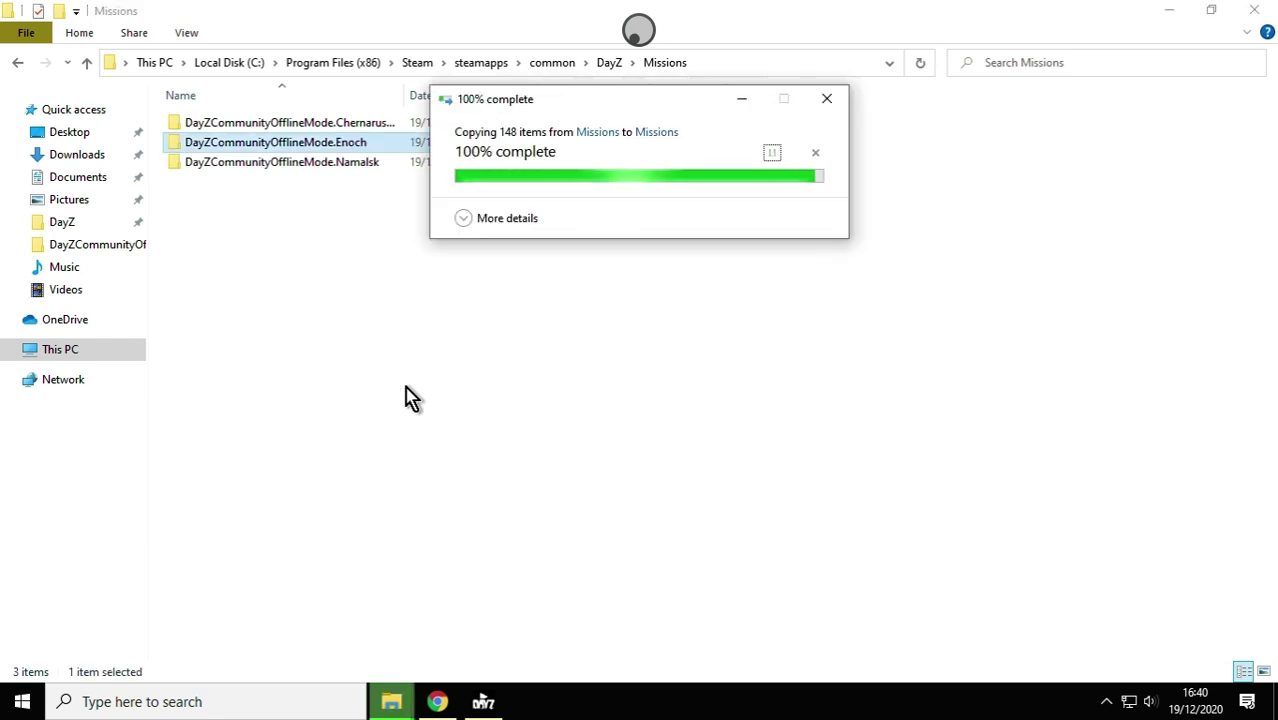
Open the installed DayZCommunityOfflineMode.ChernarusPlus folder, inspect its db subfolder, and return.
double_click(266, 126)
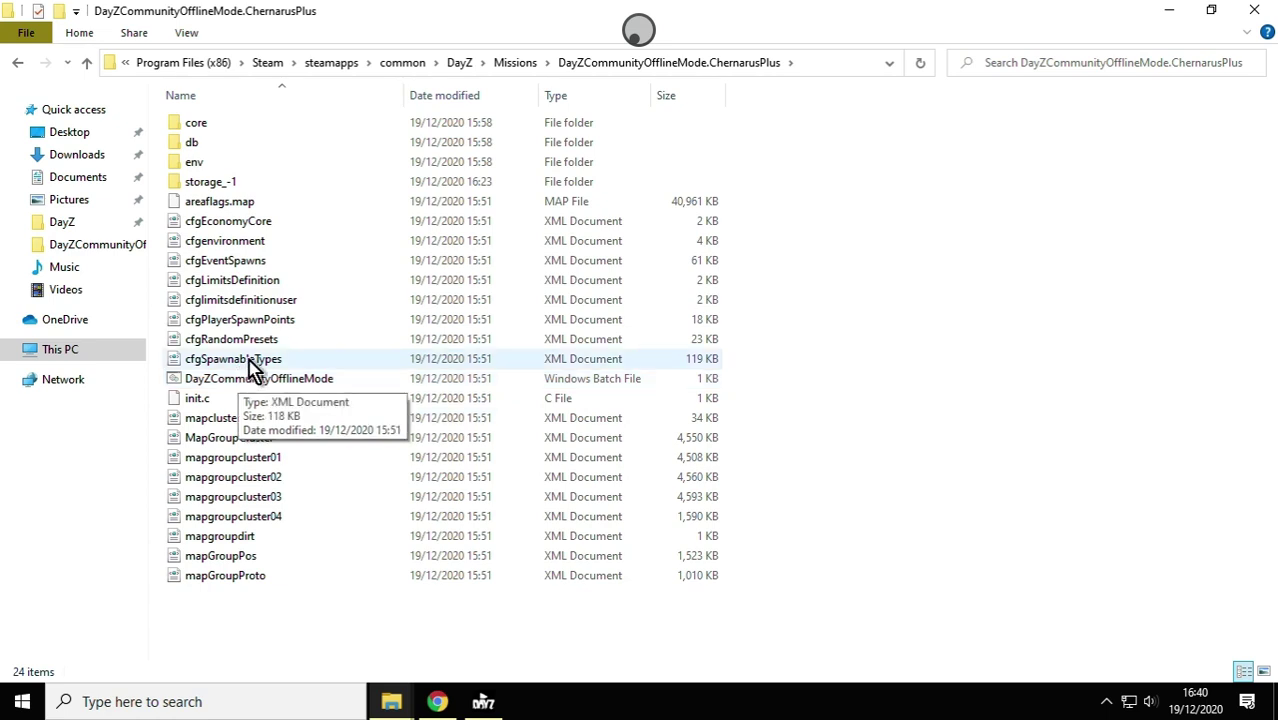
double_click(205, 145)
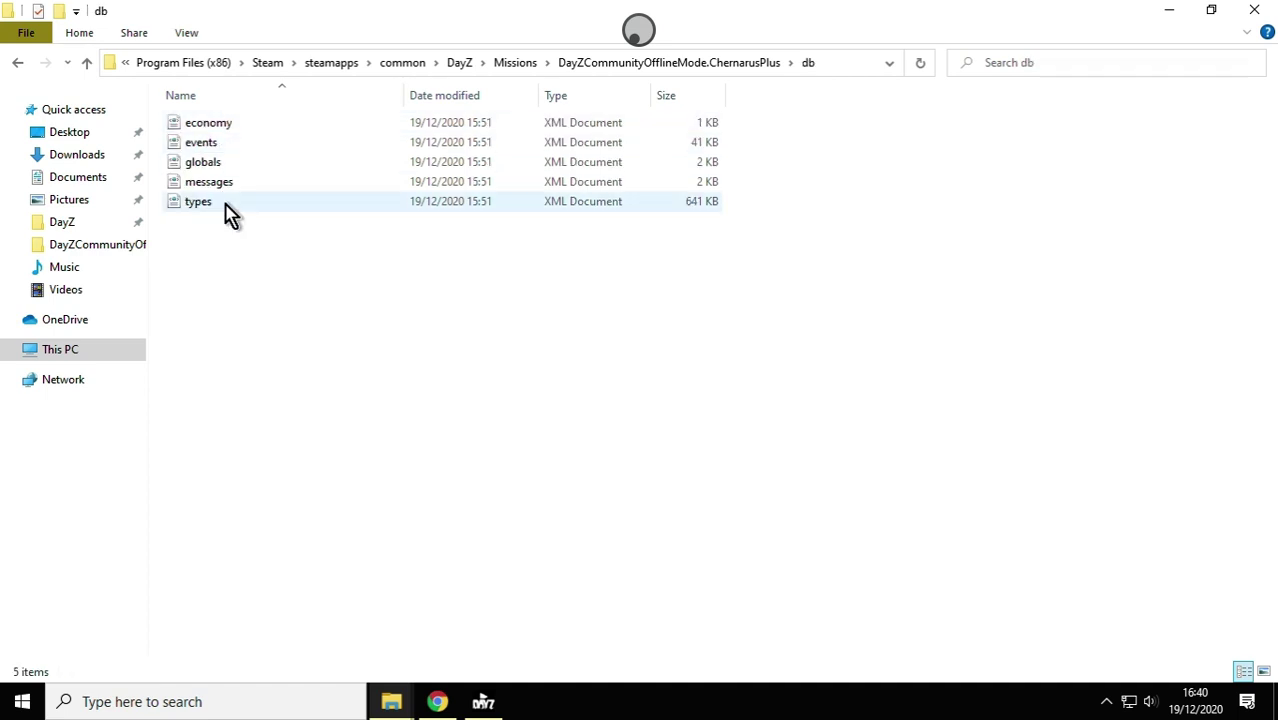
click(88, 65)
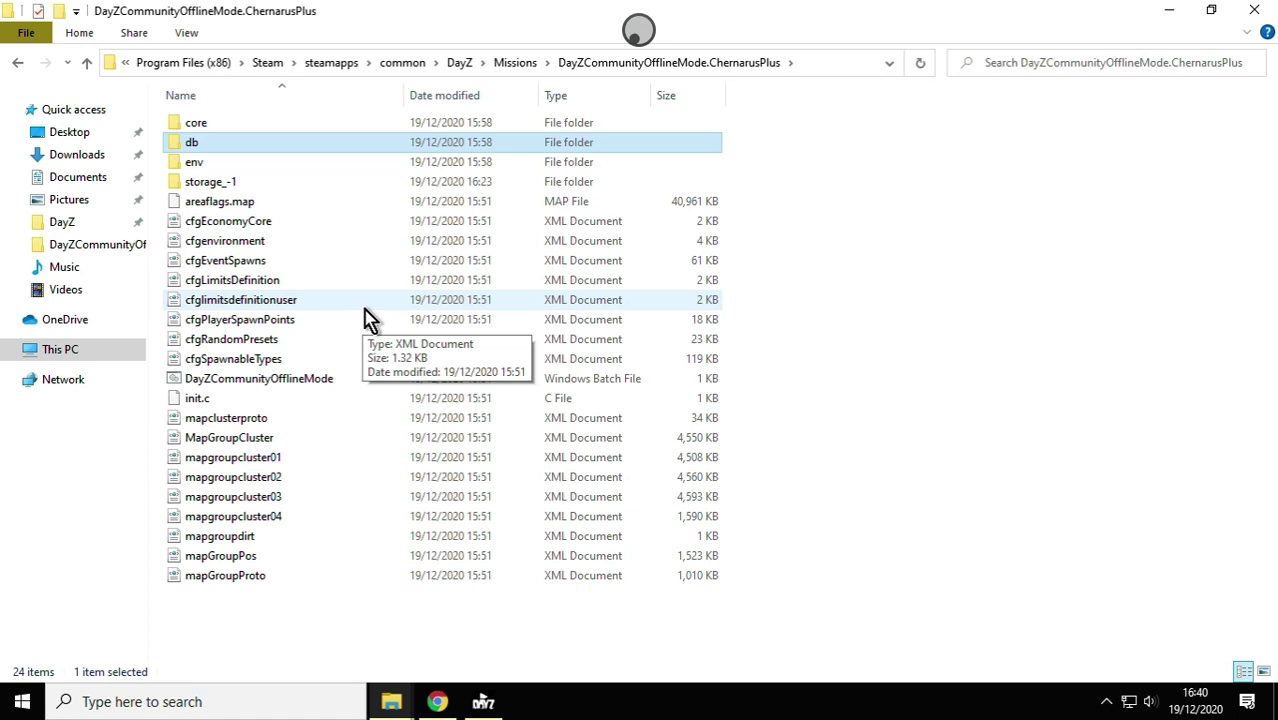
Minimize both Explorer windows and Chrome to reveal the Chernarus Offline and Namalsk Offline shortcuts.
right_click(252, 386)
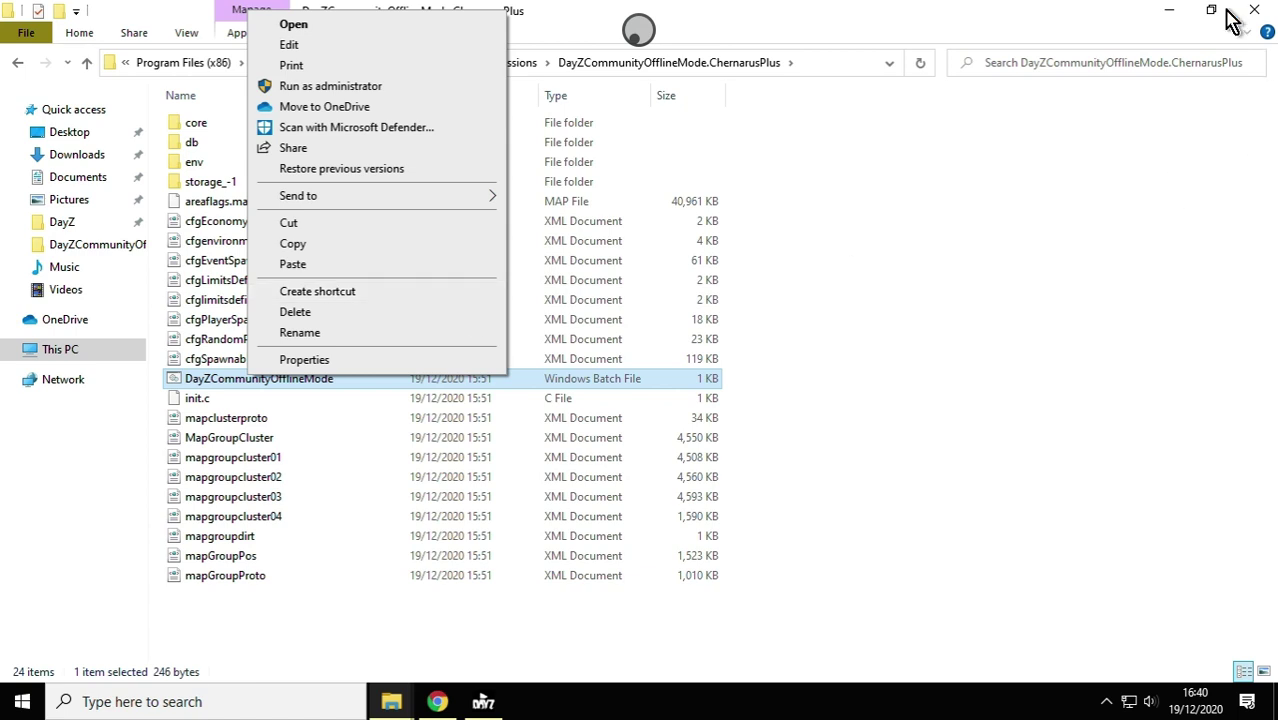
click(1162, 12)
click(1035, 68)
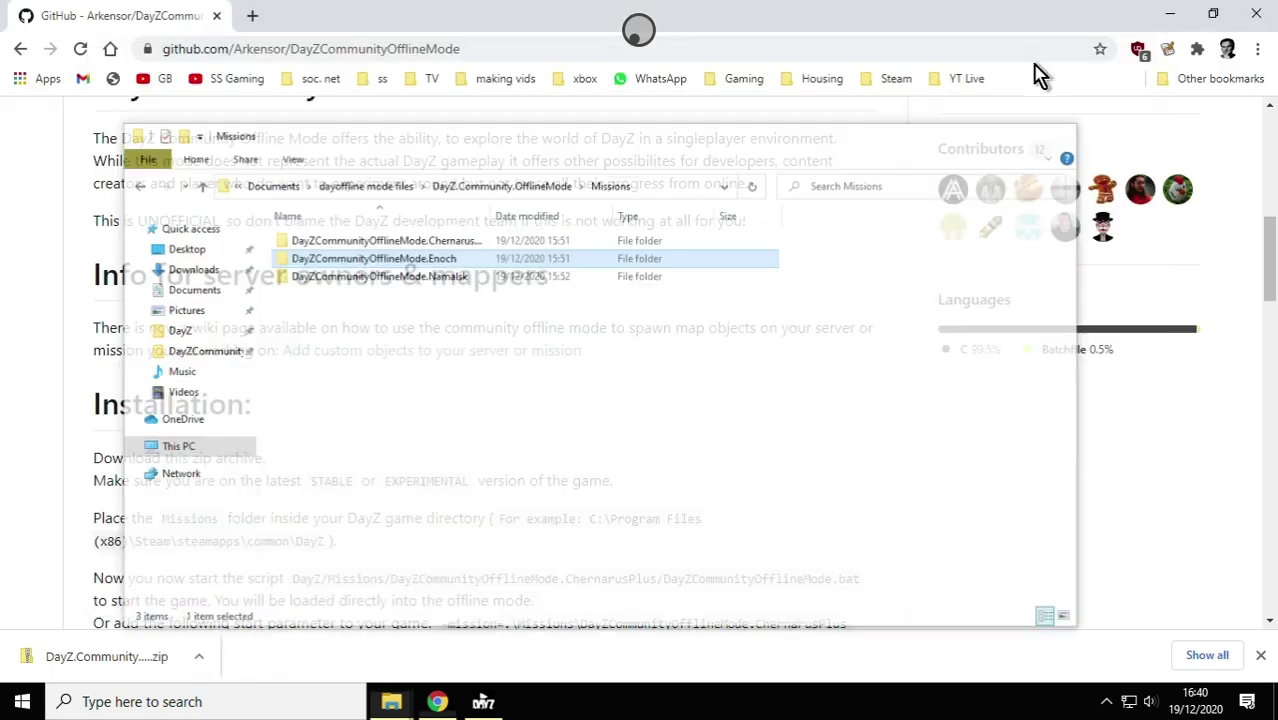
click(1170, 14)
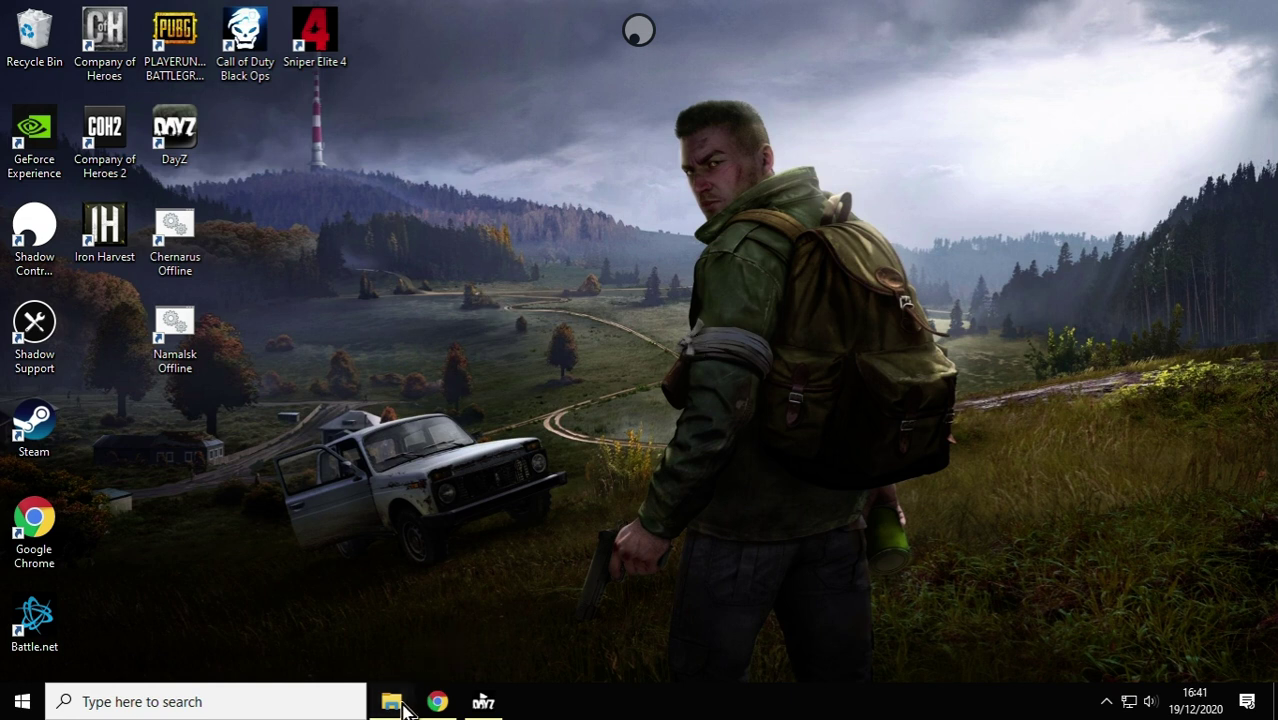
Restore the ChernarusPlus mission window and go up two levels to the DayZ folder.
mouse_move(392, 700)
click(422, 645)
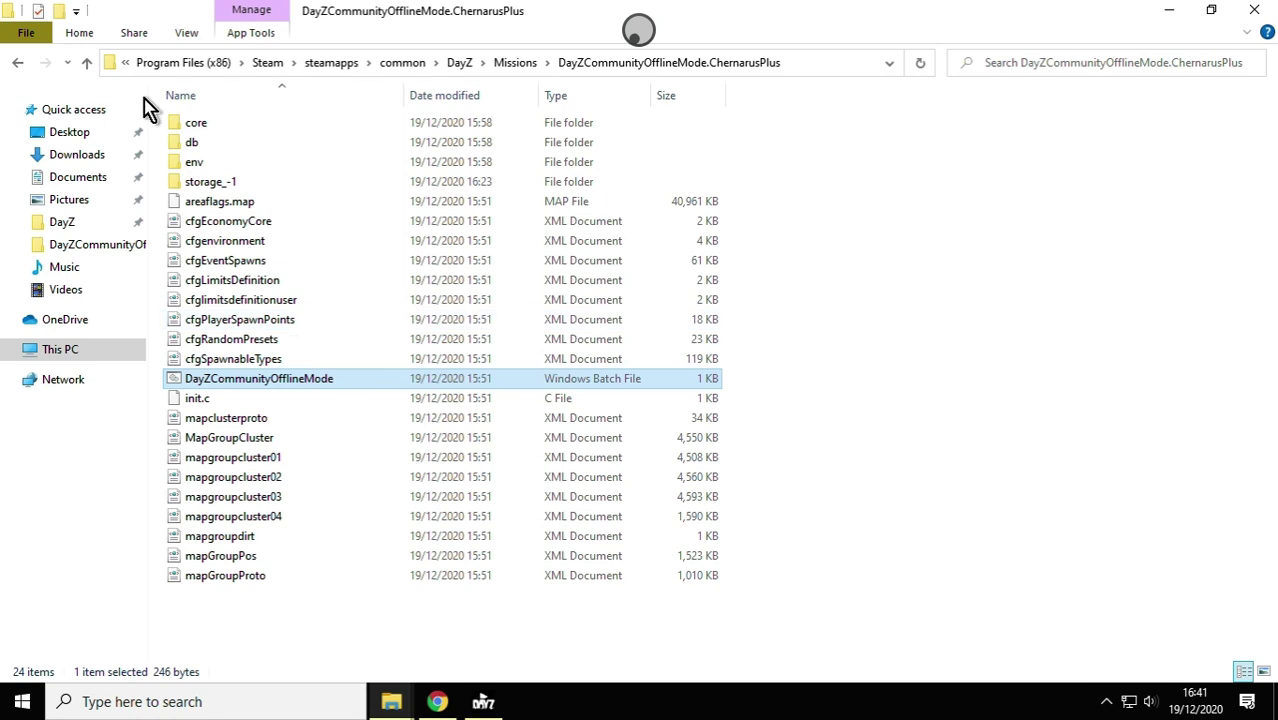
click(86, 64)
click(85, 66)
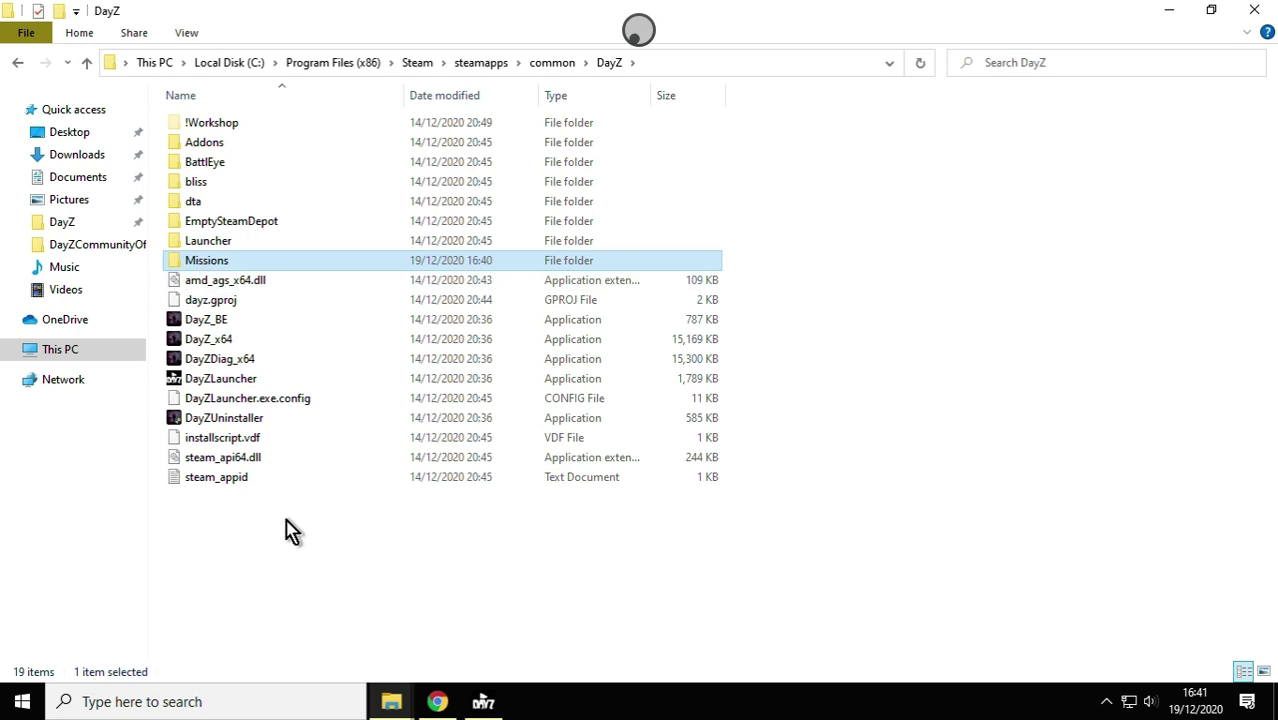
Launch the DayZ launcher, then show Shadow's Quick Menu streaming settings at 35 Mb/s.
click(503, 704)
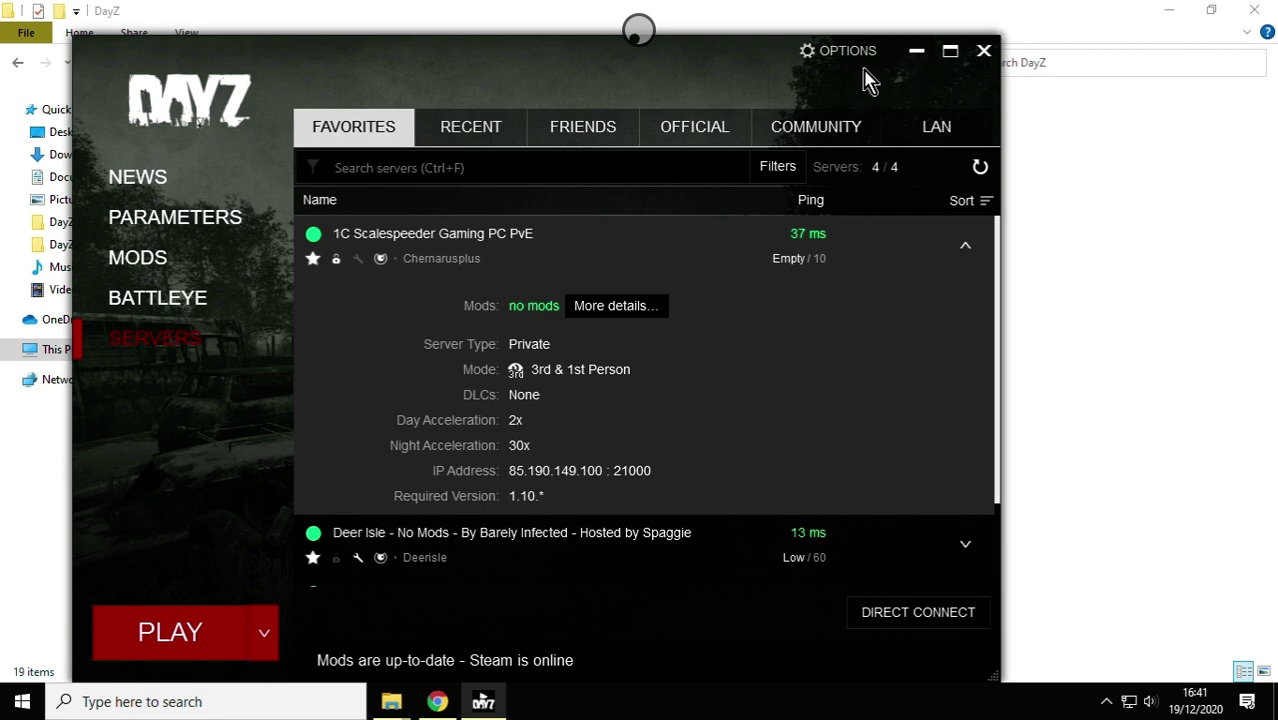
click(640, 35)
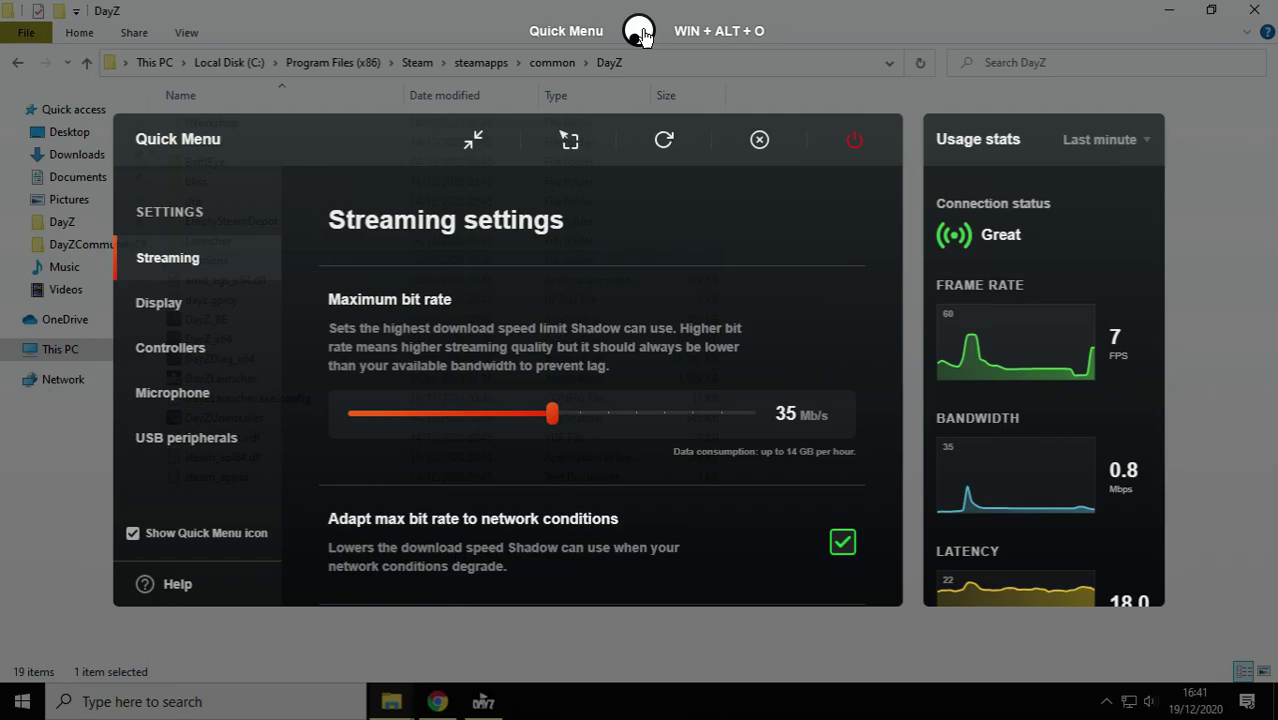